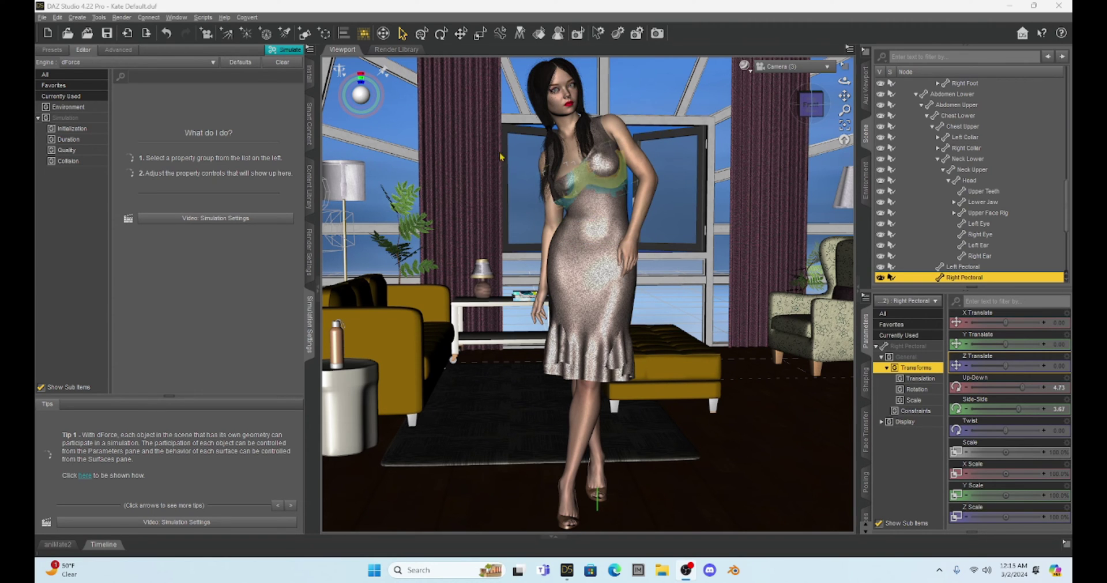
- Restore the standing female figure to her default figure pose
left_click(603, 245)
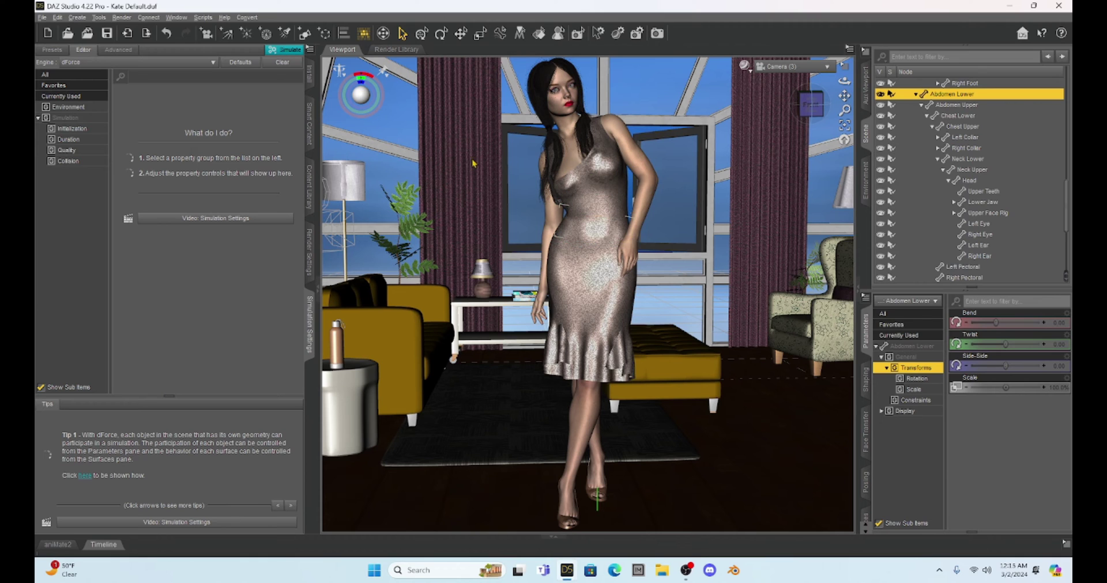
left_click(342, 79)
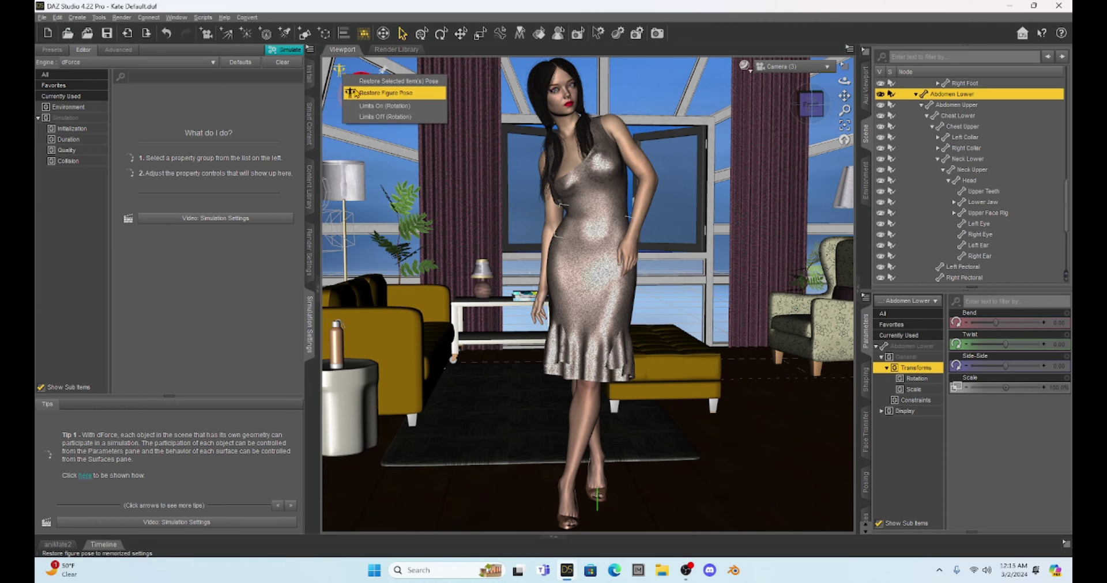
left_click(361, 94)
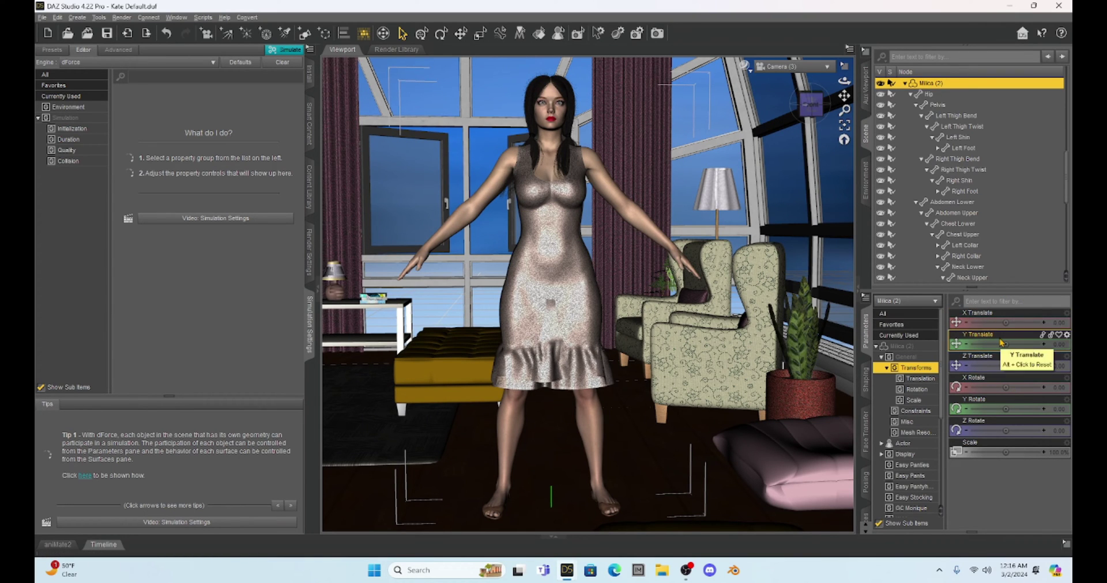
- Hide the figure's Loose Pigtails Hair in the scene
scroll(946, 181, "down", 3)
scroll(943, 176, "down", 5)
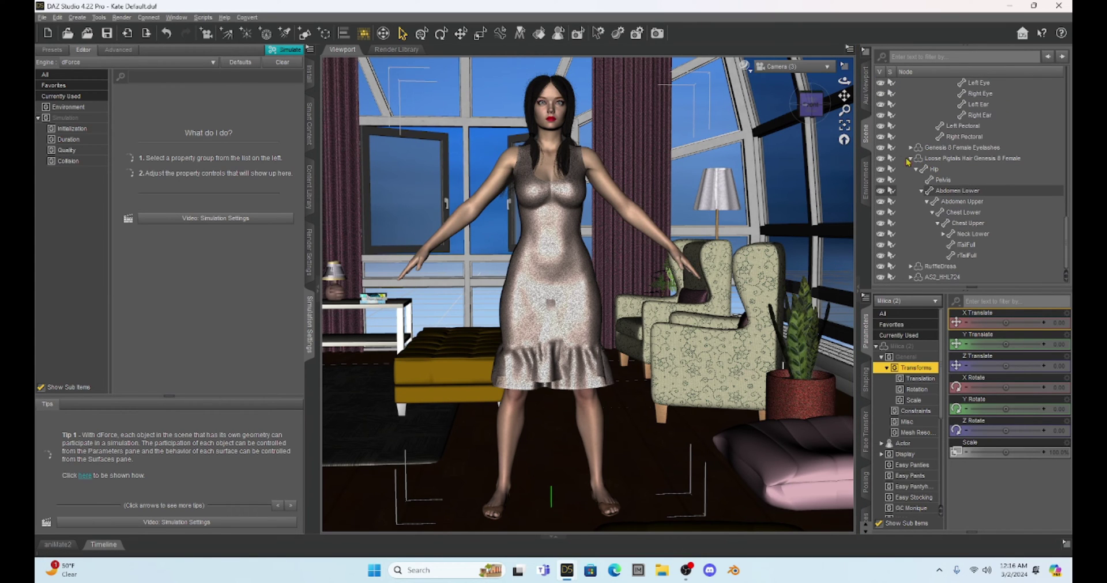
left_click(880, 160)
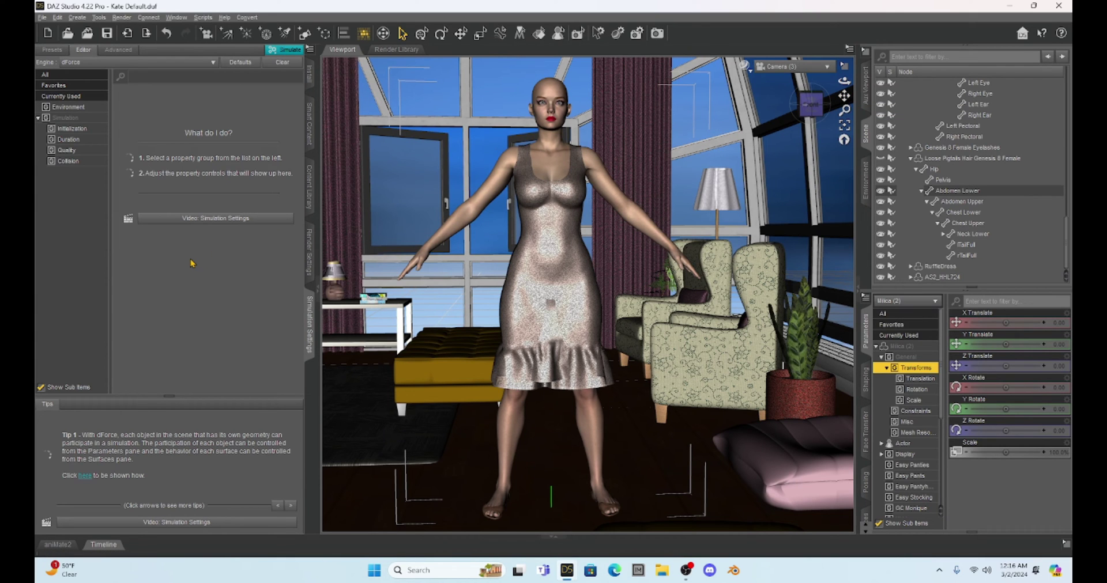
- Load the Genesis 9 BS French Braid Hair from the content library with nothing selected in the scene
left_click(309, 184)
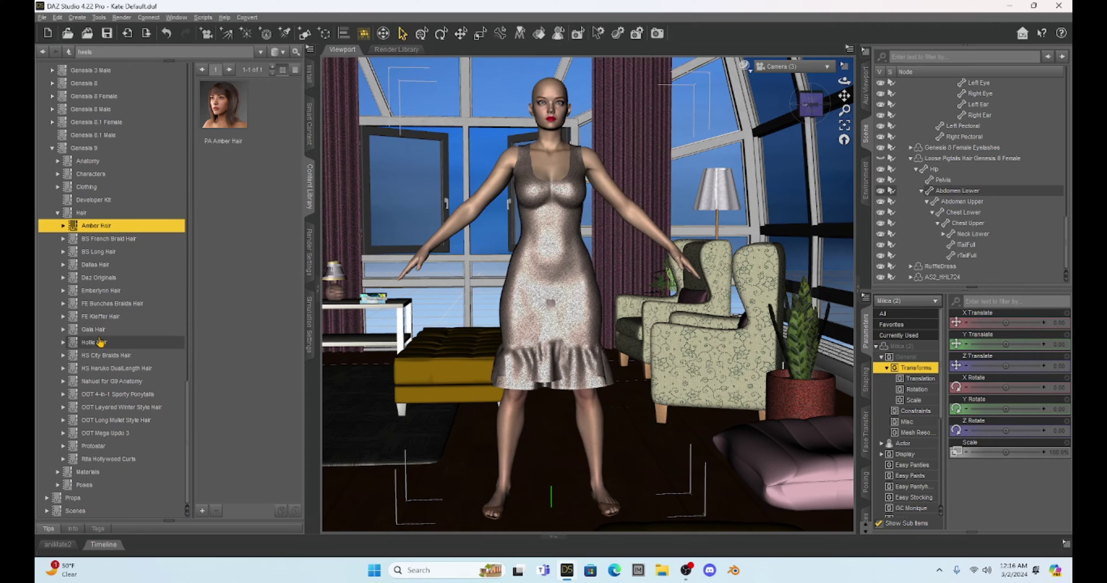
left_click(95, 357)
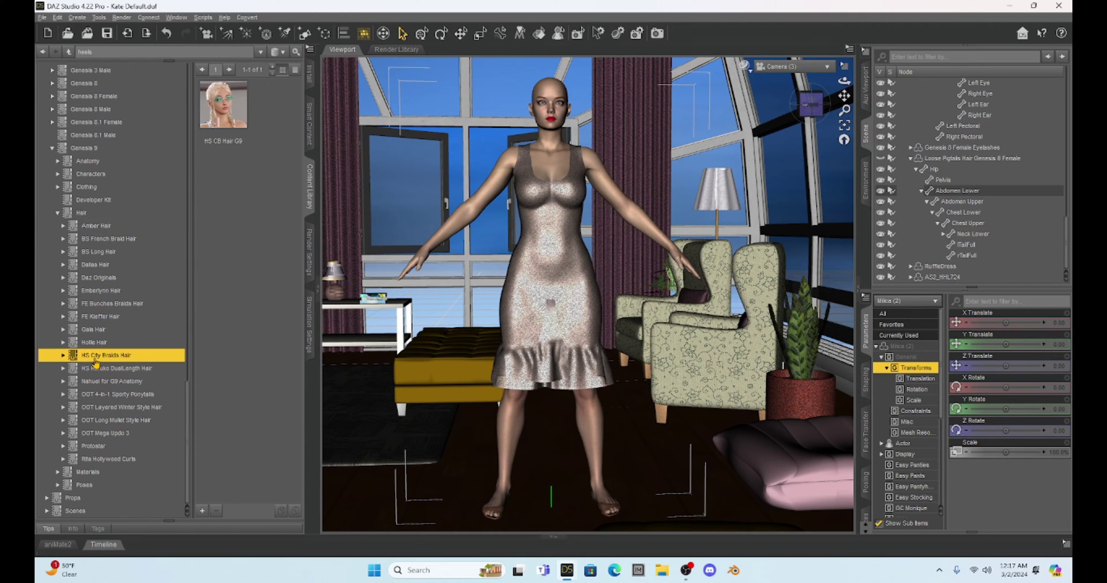
left_click(103, 254)
left_click(106, 240)
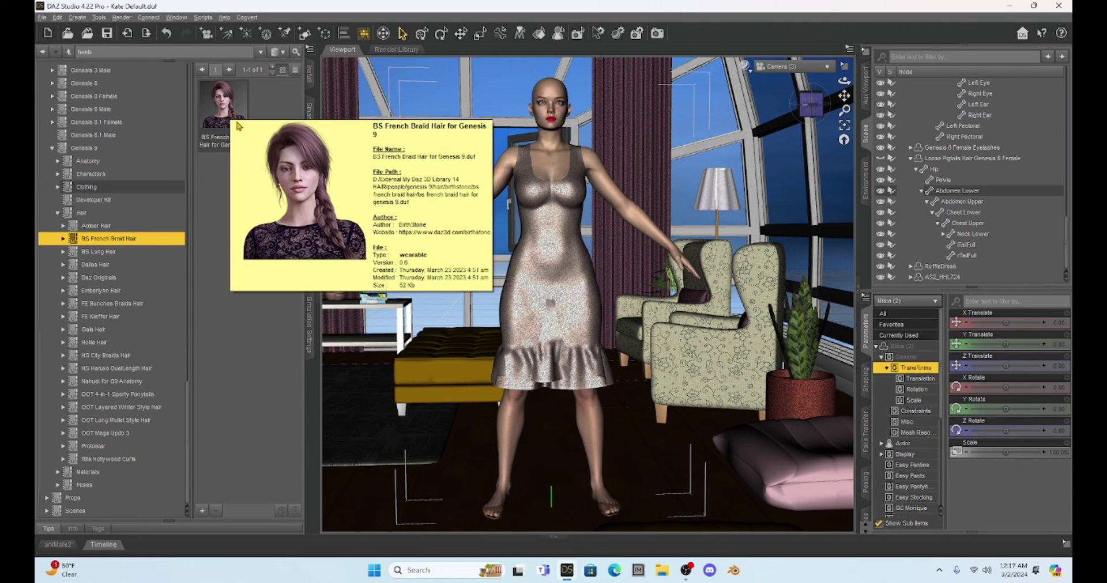
mouse_move(235, 129)
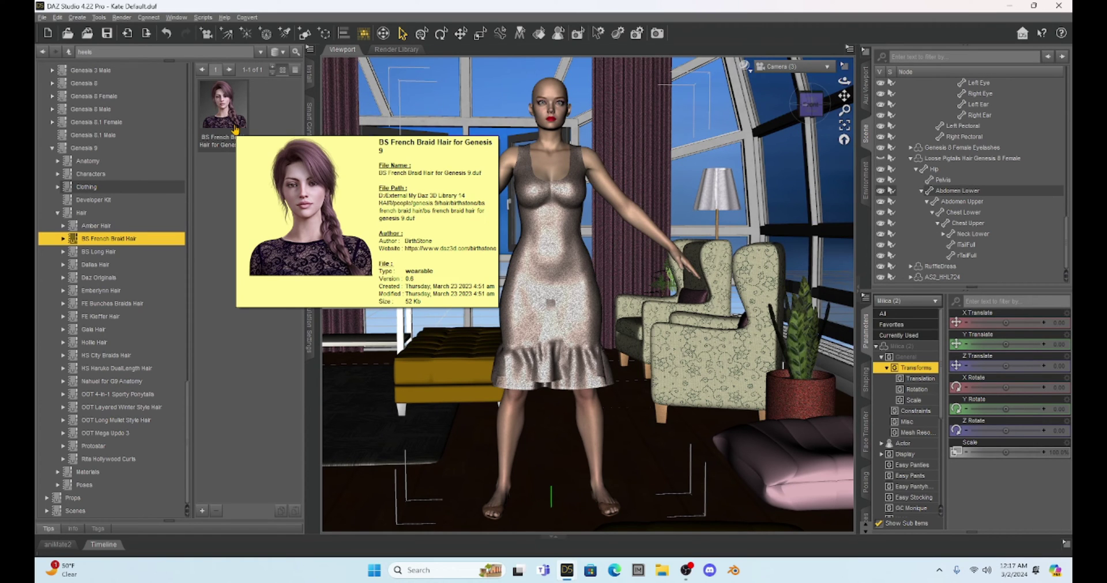
left_click(499, 90)
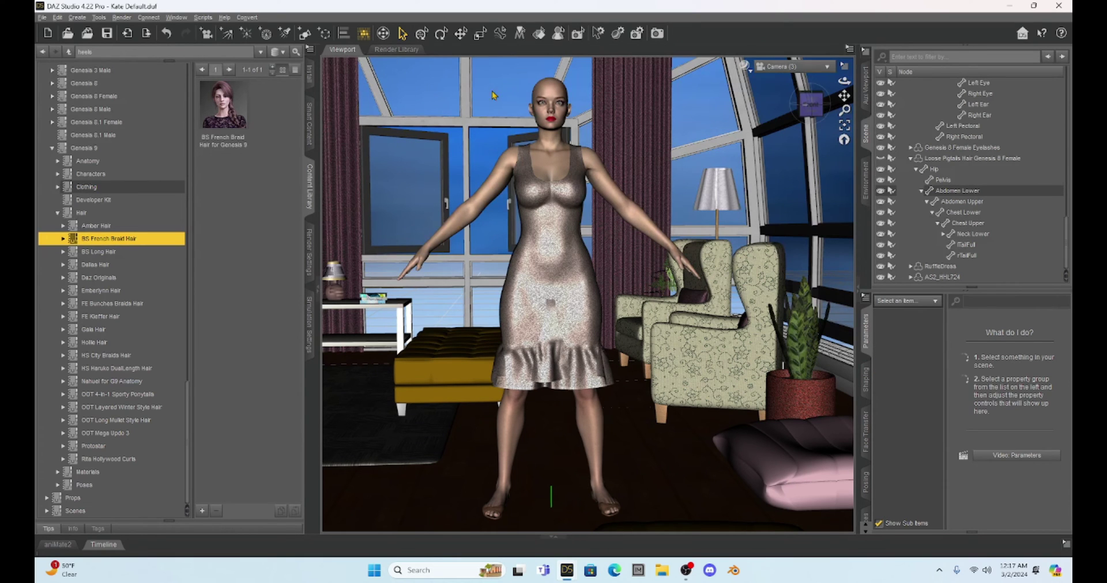
double_click(222, 102)
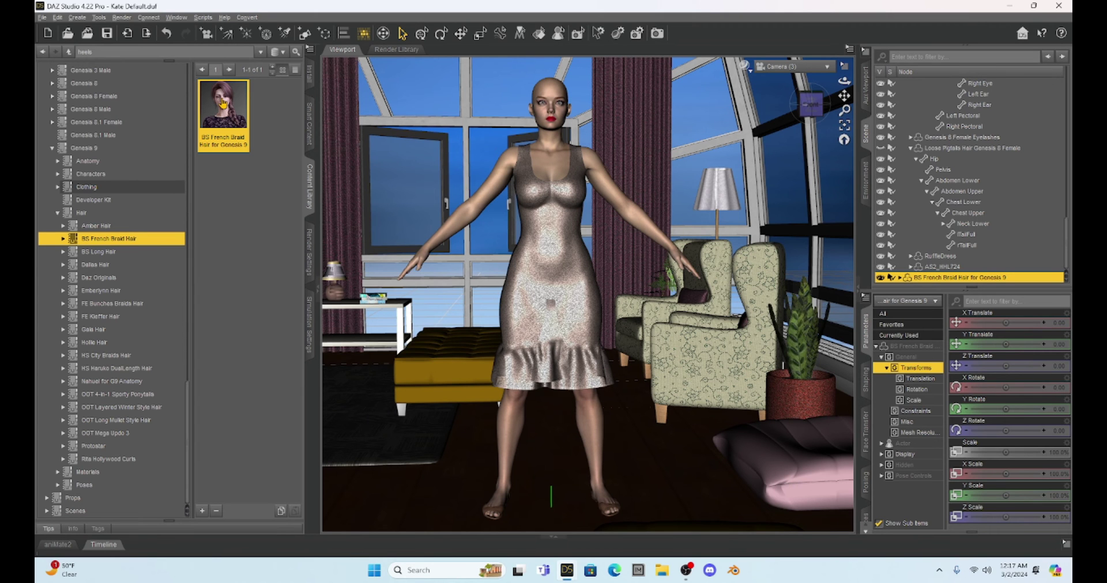
- Move the female figure along X to about -113.84, lining her up with the loaded braid hair
left_click_drag(844, 96, 816, 92)
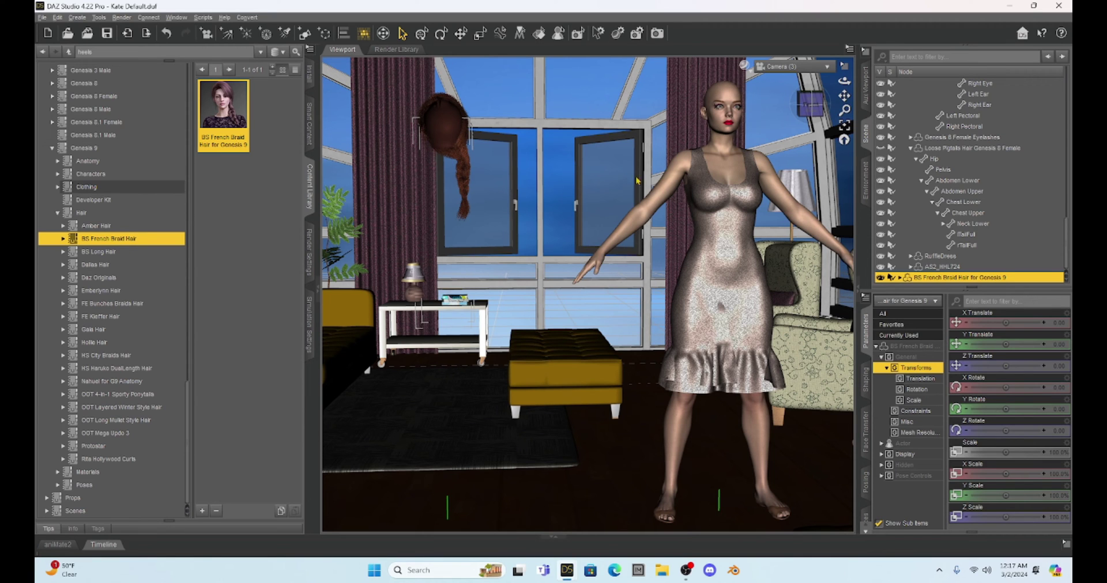
left_click(724, 168)
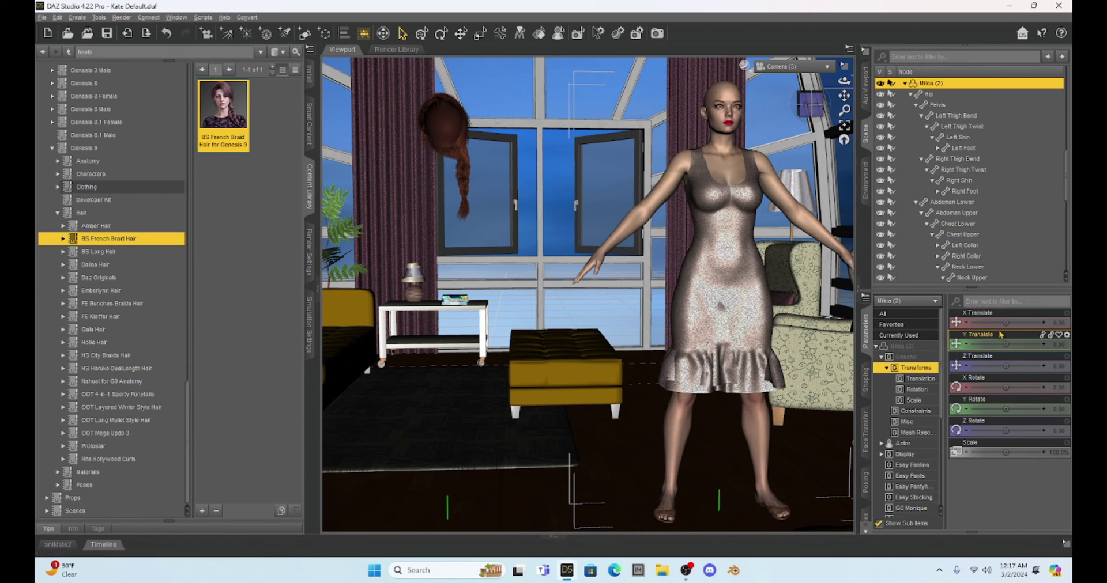
left_click_drag(1005, 322, 973, 323)
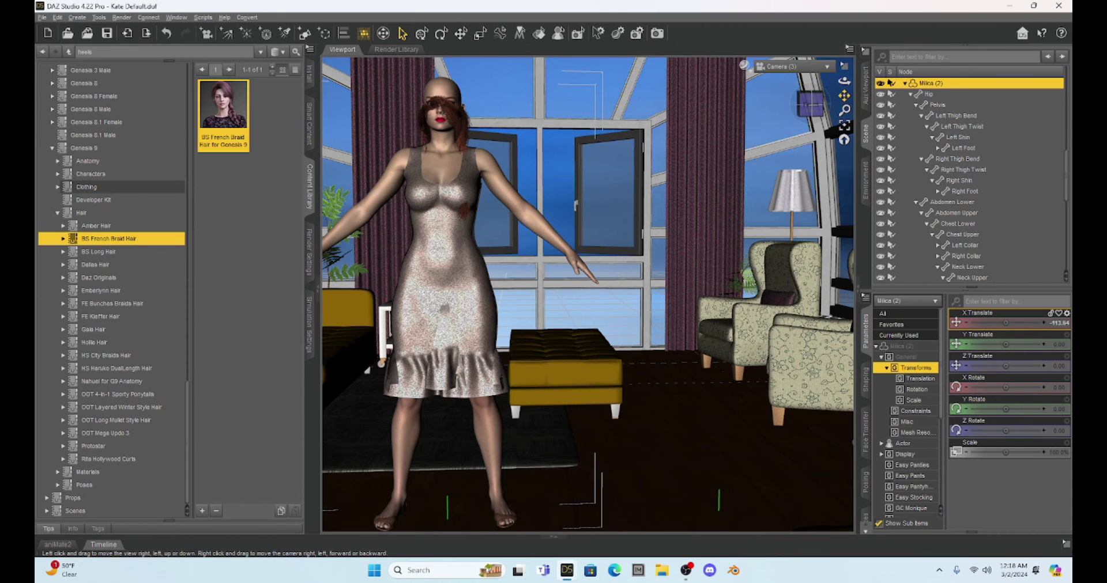
- Raise the BS French Braid Hair onto the figure's head with a Y Translate of about 9.36
left_click_drag(844, 95, 844, 96)
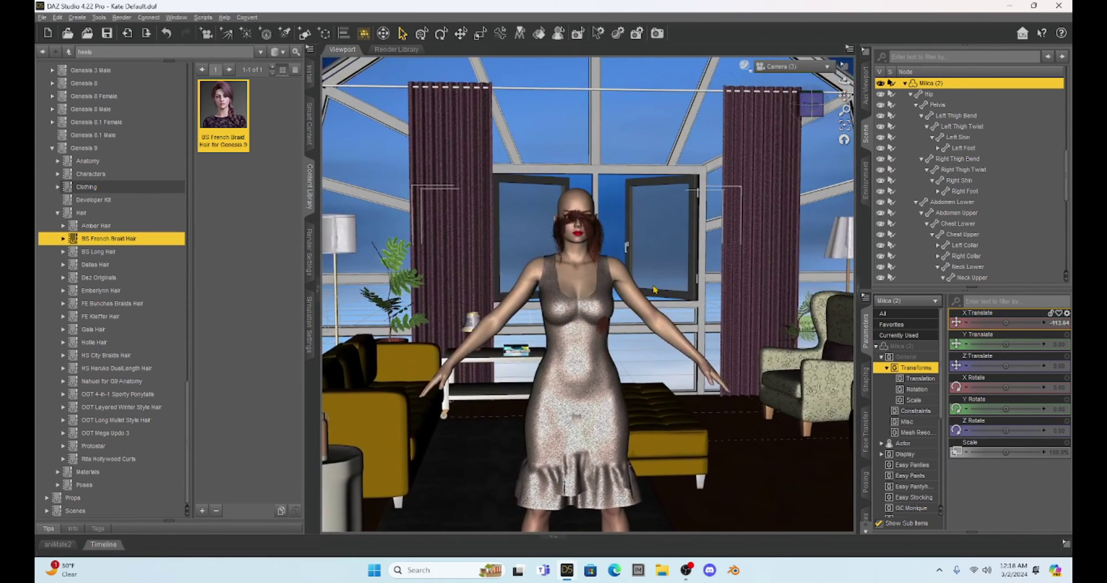
right_click_drag(844, 95, 844, 94)
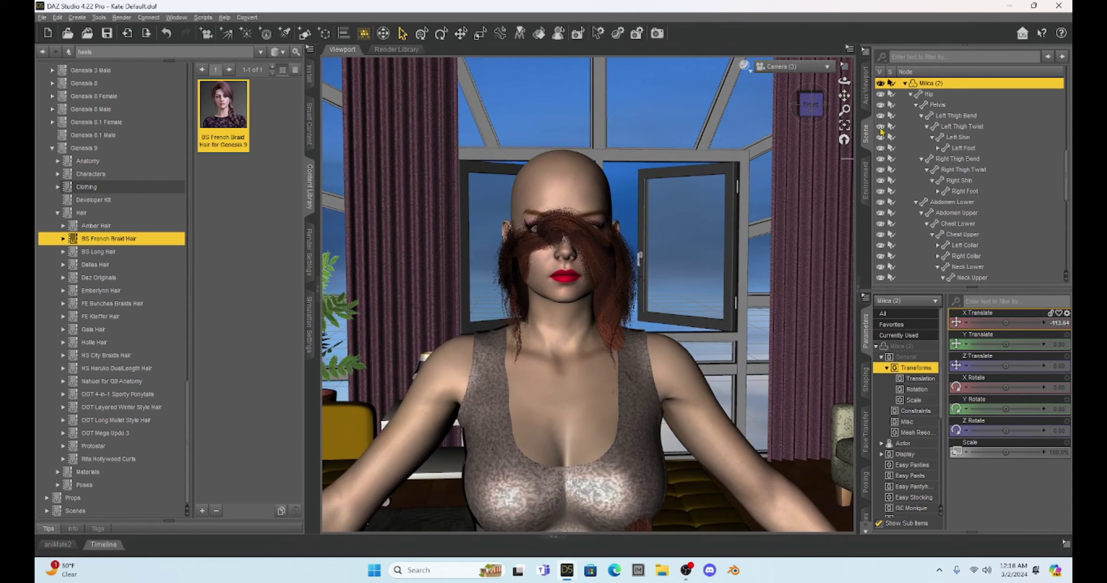
scroll(932, 170, "down", 7)
scroll(932, 170, "down", 3)
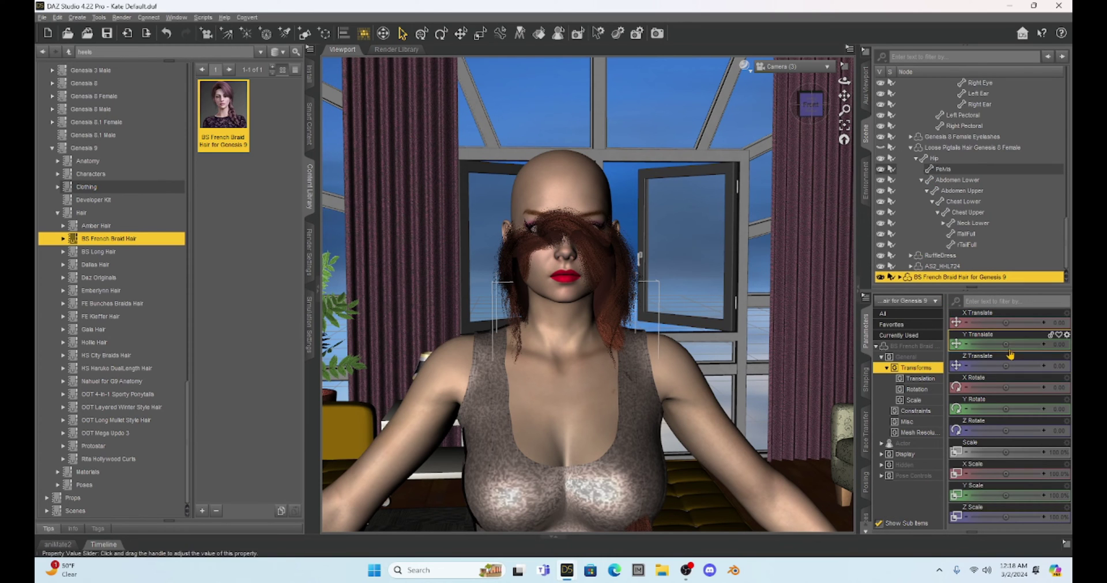
left_click_drag(1006, 345, 1015, 345)
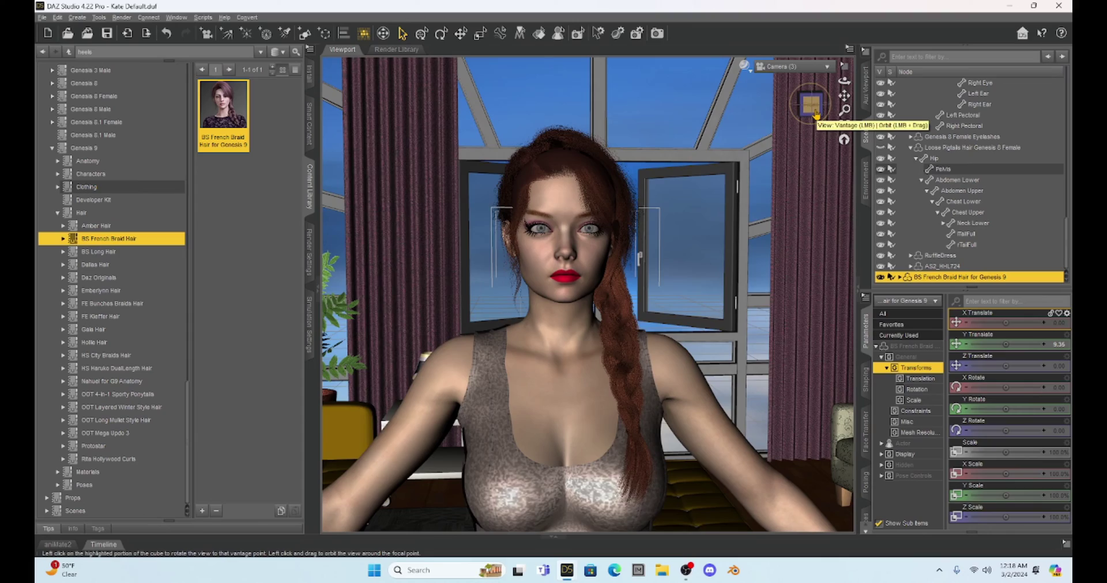
- Fit the braid hair to the back of the head with scale 101.4%, Y Translate 6.47 and Z Translate -1.41
left_click_drag(816, 114, 776, 126)
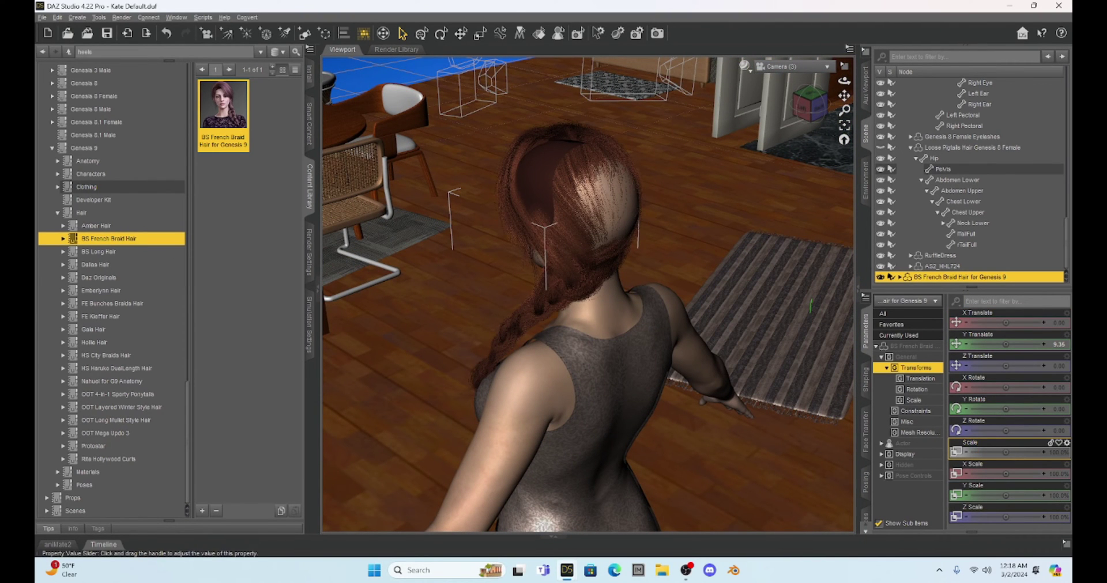
left_click_drag(1005, 452, 1011, 452)
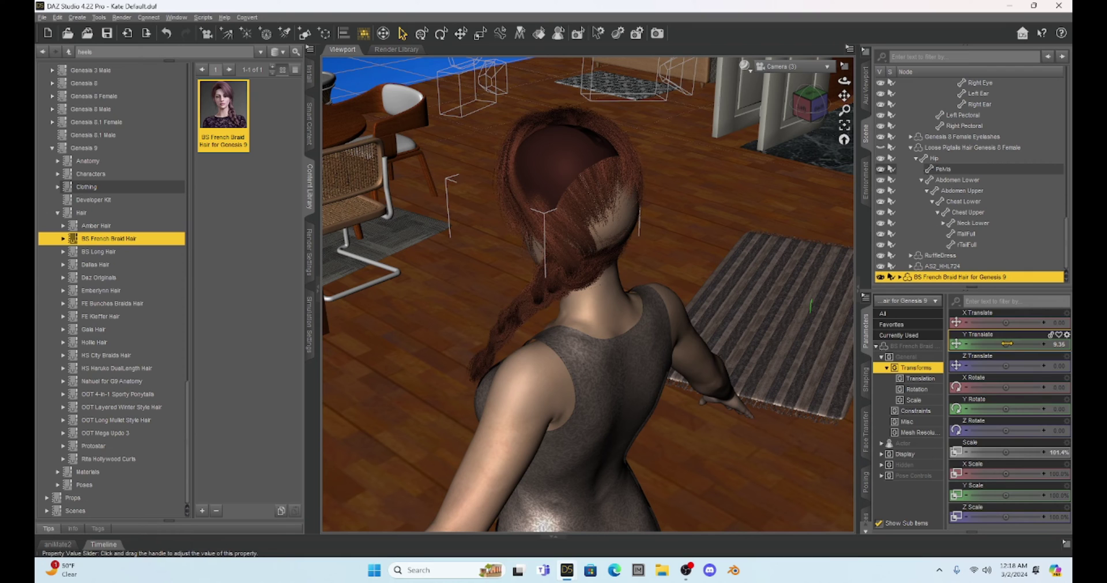
left_click_drag(1005, 344, 1001, 366)
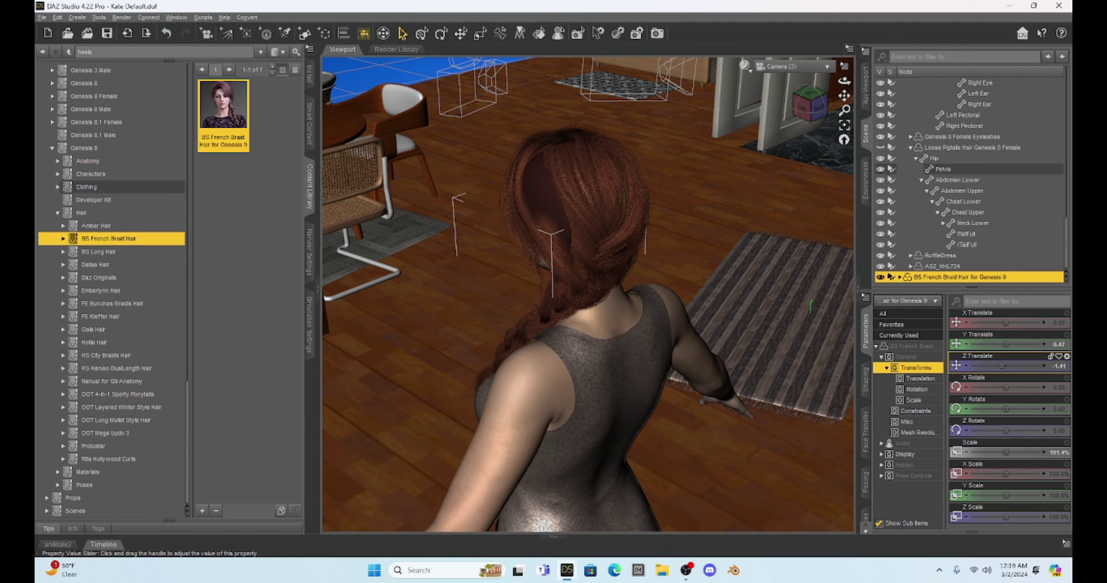
- Enlarge the braid hair to a scale of 103.4% and set its Y Translate to 3.25
left_click_drag(810, 106, 807, 106)
left_click(808, 106)
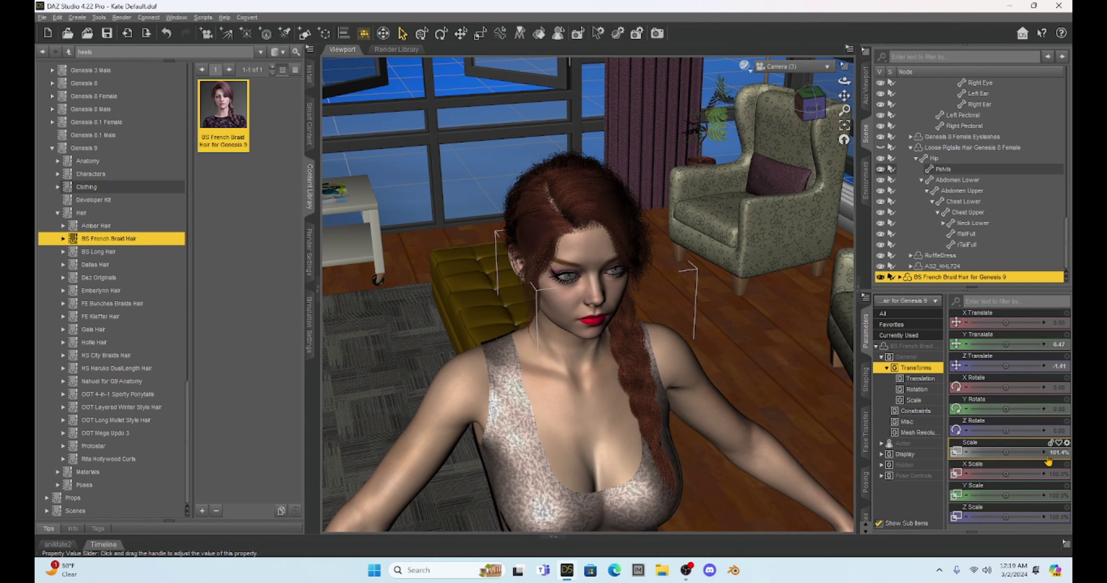
left_click_drag(1047, 457, 1045, 456)
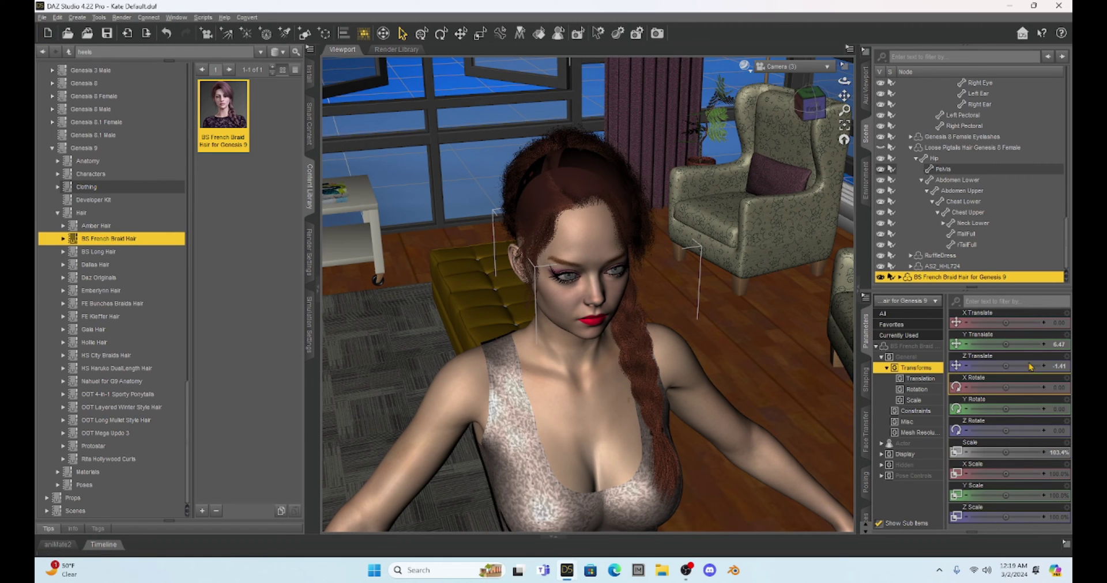
left_click_drag(1006, 345, 994, 345)
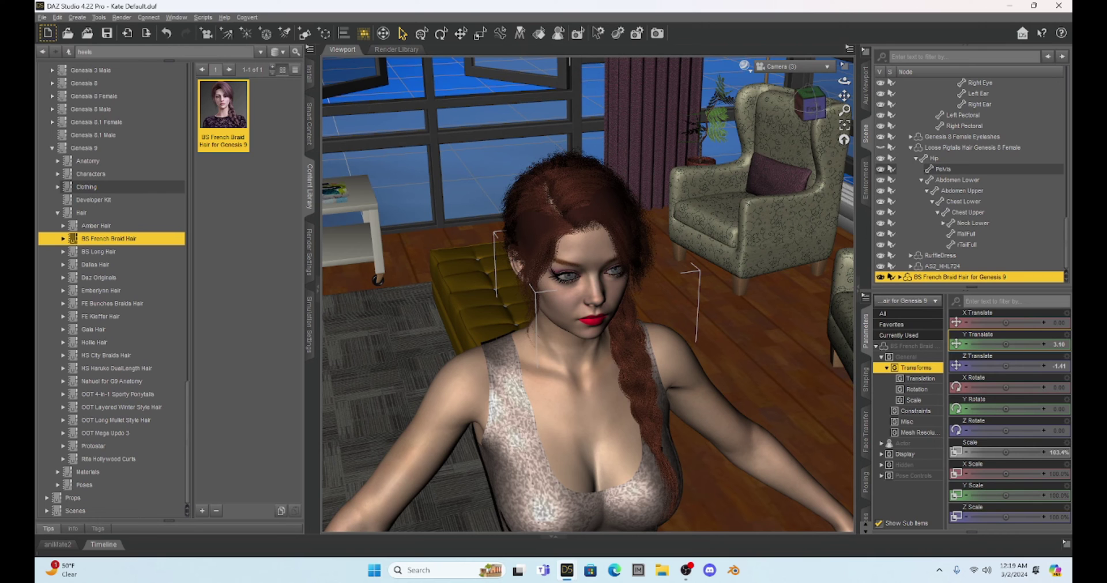
left_click(1058, 344)
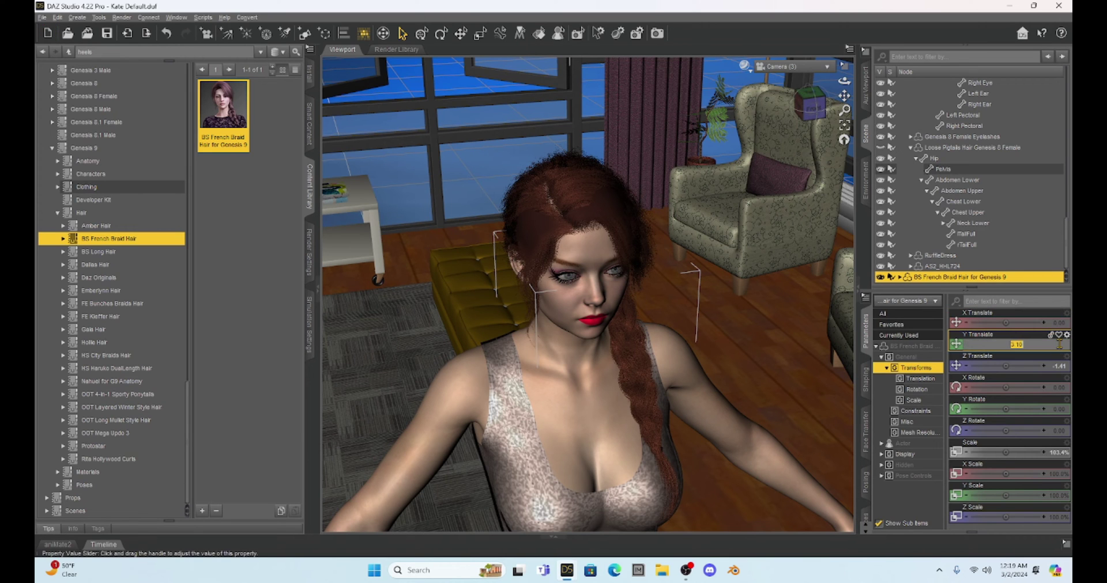
type("3.25")
key("Return")
- Apply the French Braid Hair Color 02 Black material preset to the braid hair
left_click_drag(811, 109, 810, 104)
left_click(810, 104)
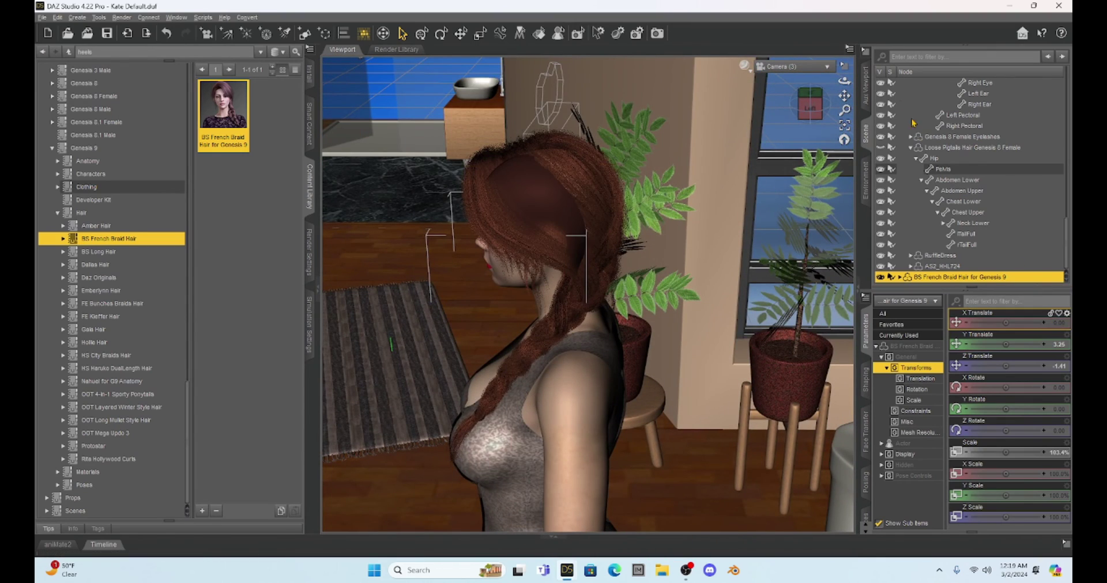
left_click(810, 99)
left_click(810, 104)
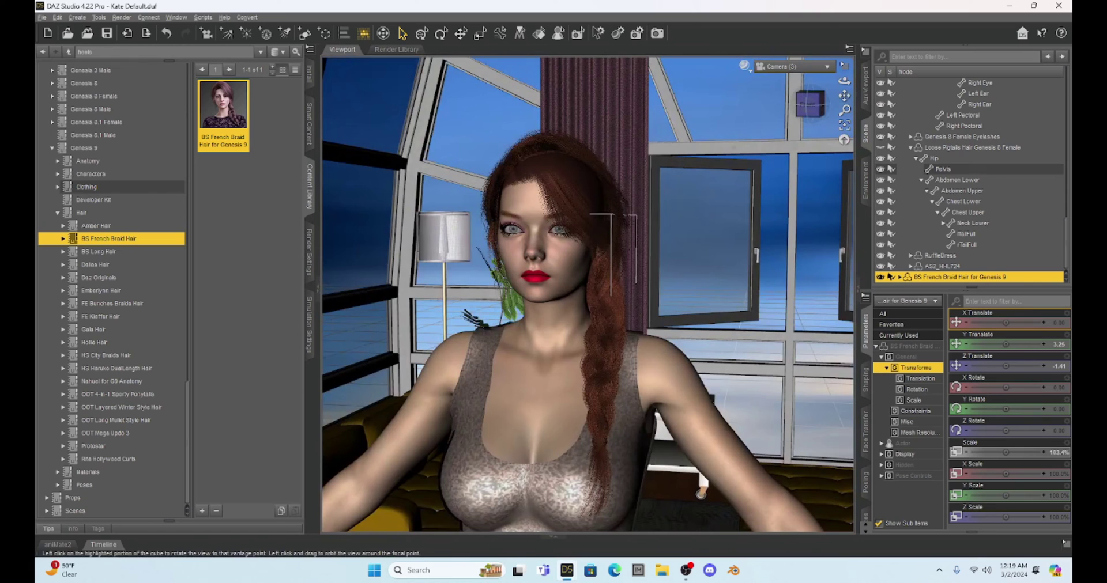
left_click_drag(843, 96, 843, 96)
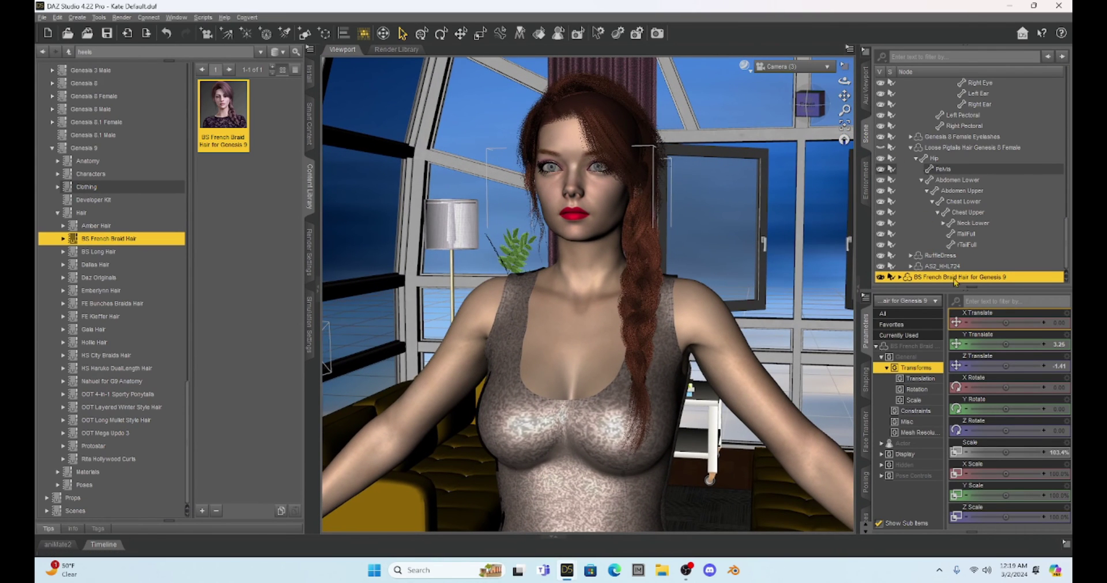
left_click(63, 239)
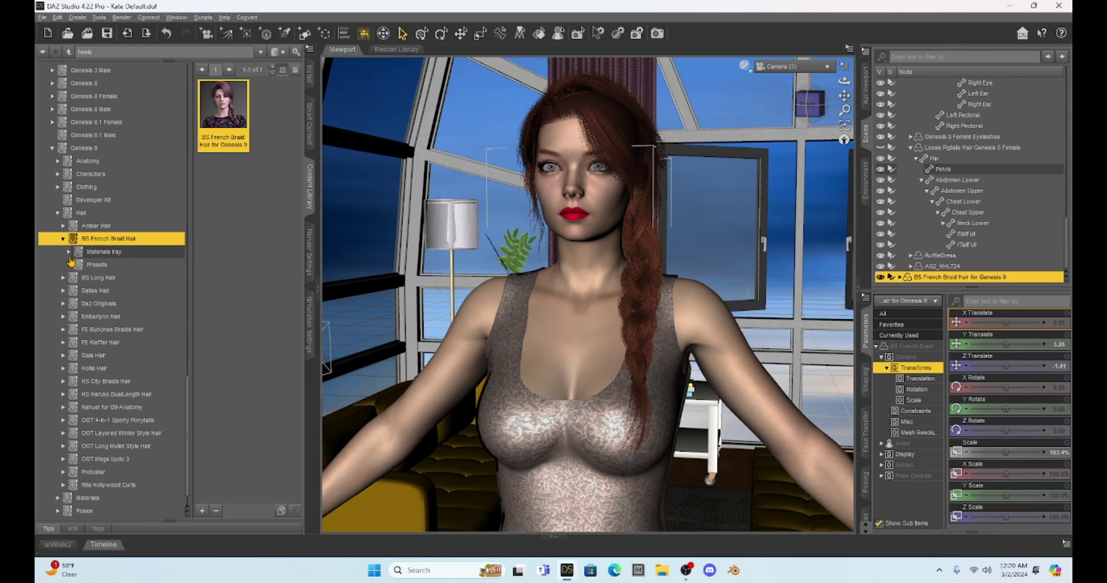
left_click(68, 252)
left_click(98, 265)
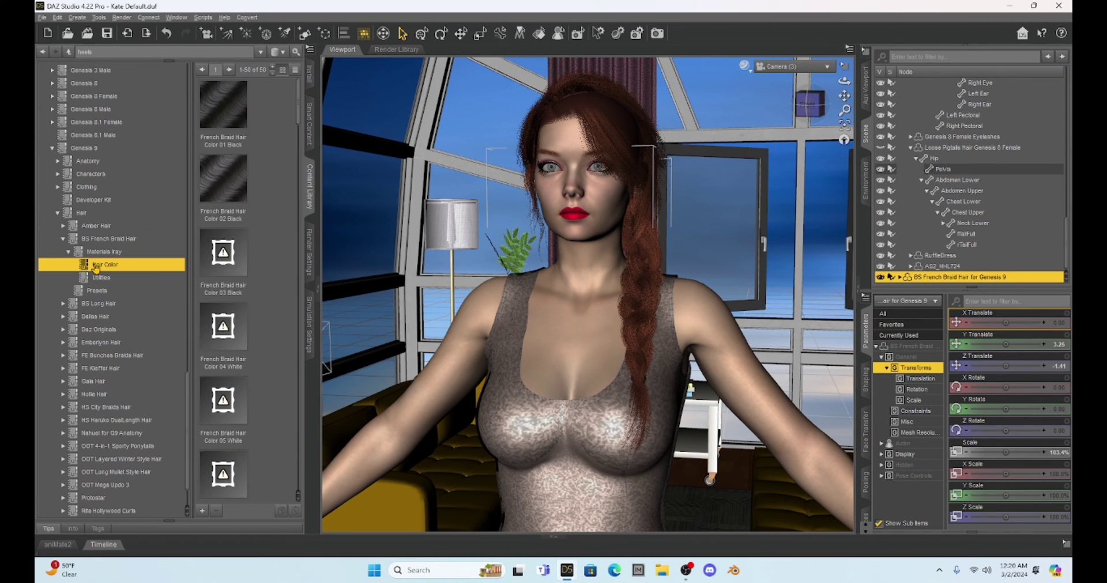
double_click(231, 175)
- Switch the viewport to a rendered preview and examine the black braid's fit from the side, back and above
left_click_drag(809, 106, 807, 107)
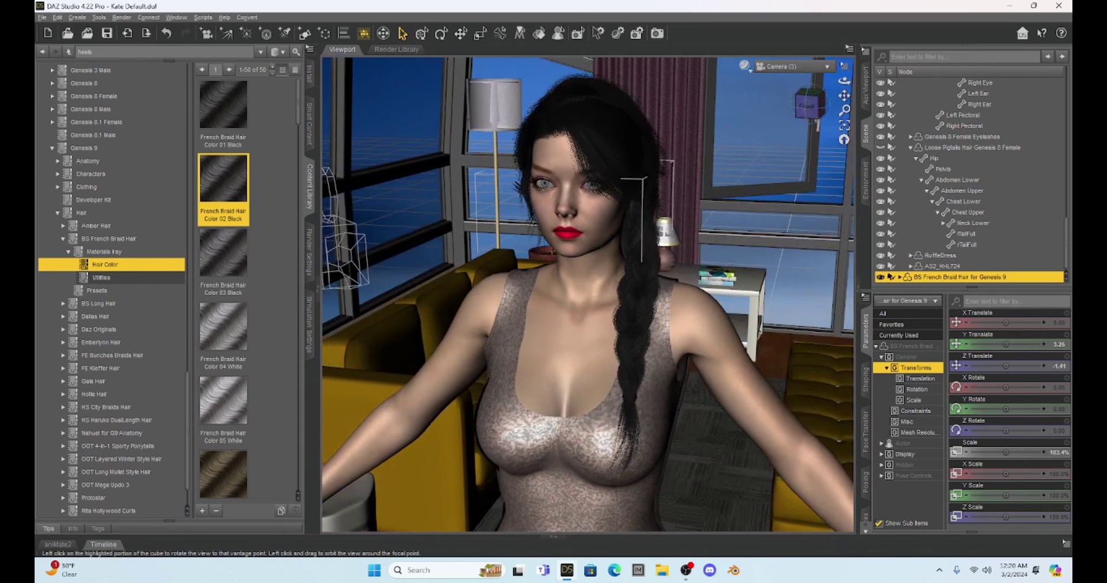
left_click(744, 65)
left_click(742, 211)
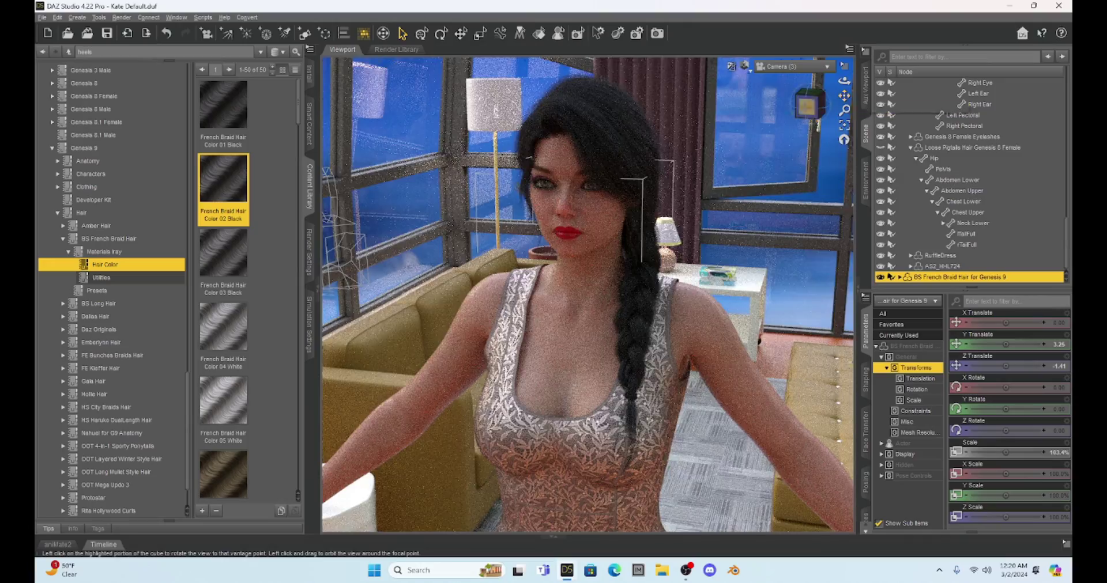
left_click(809, 106)
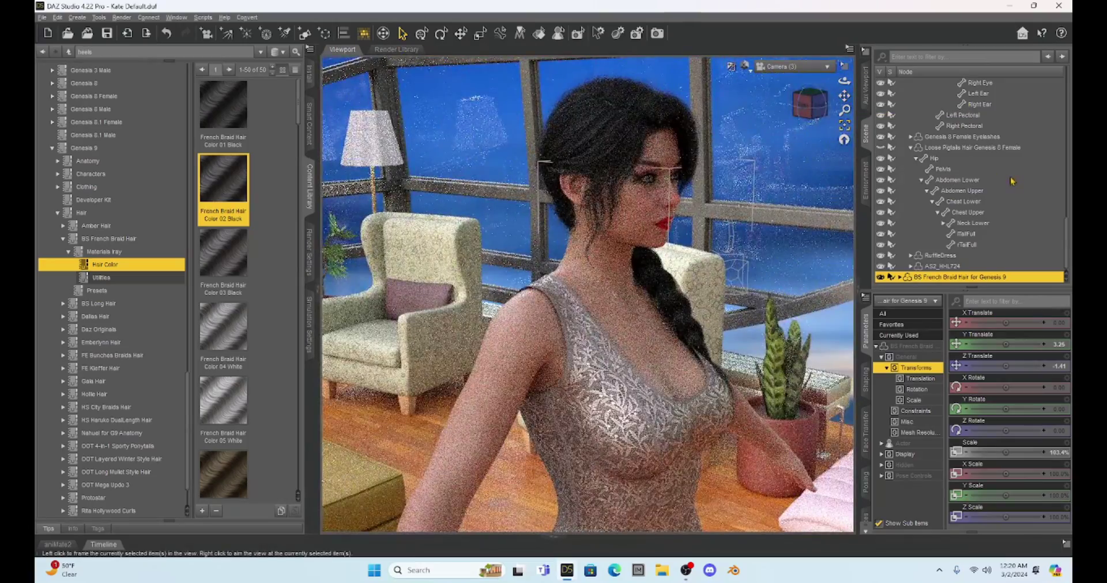
left_click(816, 108)
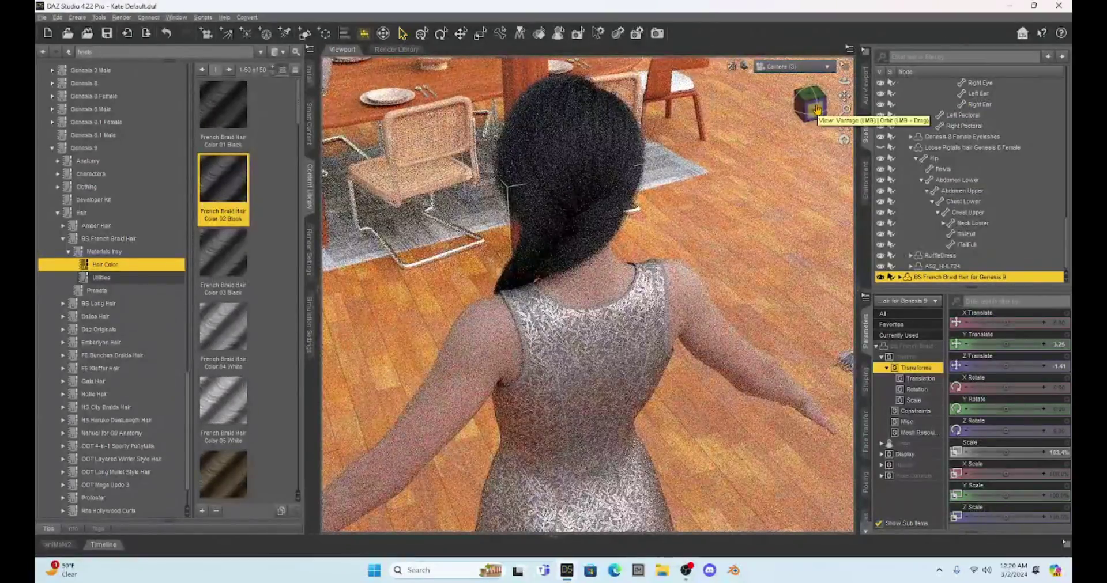
left_click(816, 108)
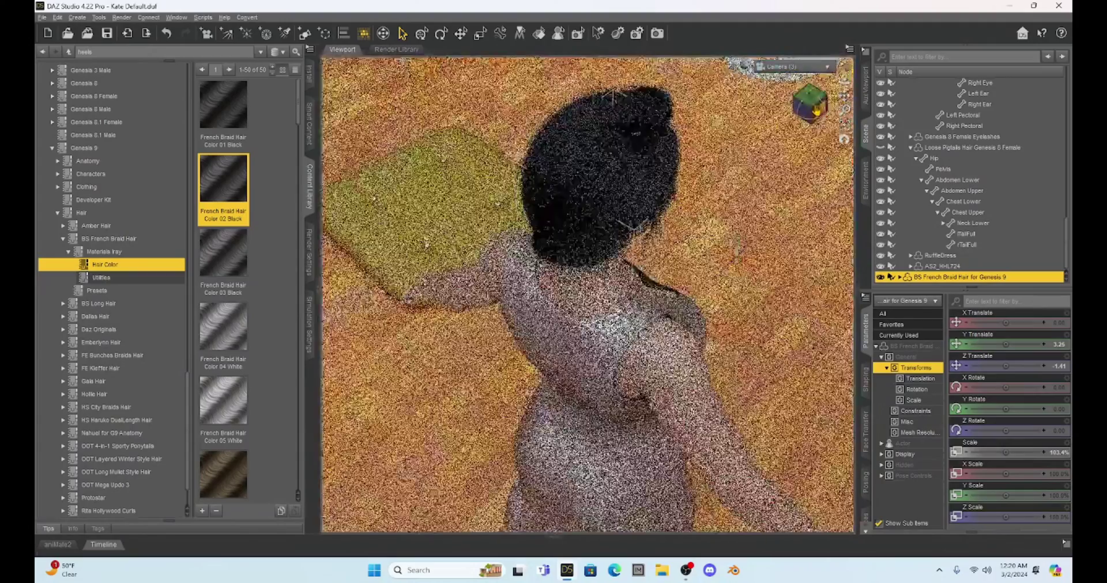
- Examine the rendered black braid hair from behind, the side, above and straight on from the front
left_click(816, 109)
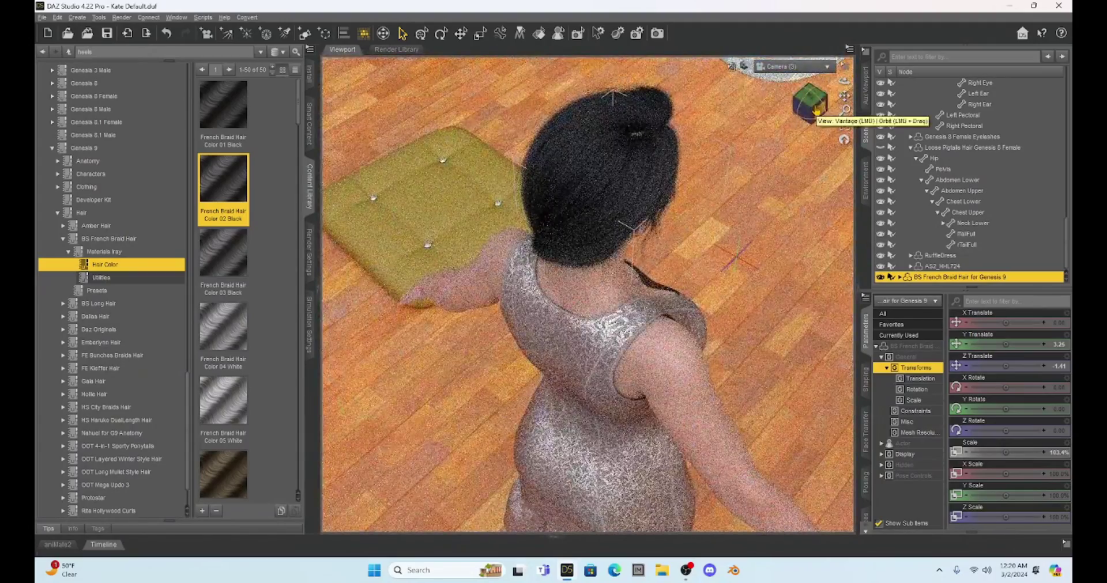
left_click(815, 111)
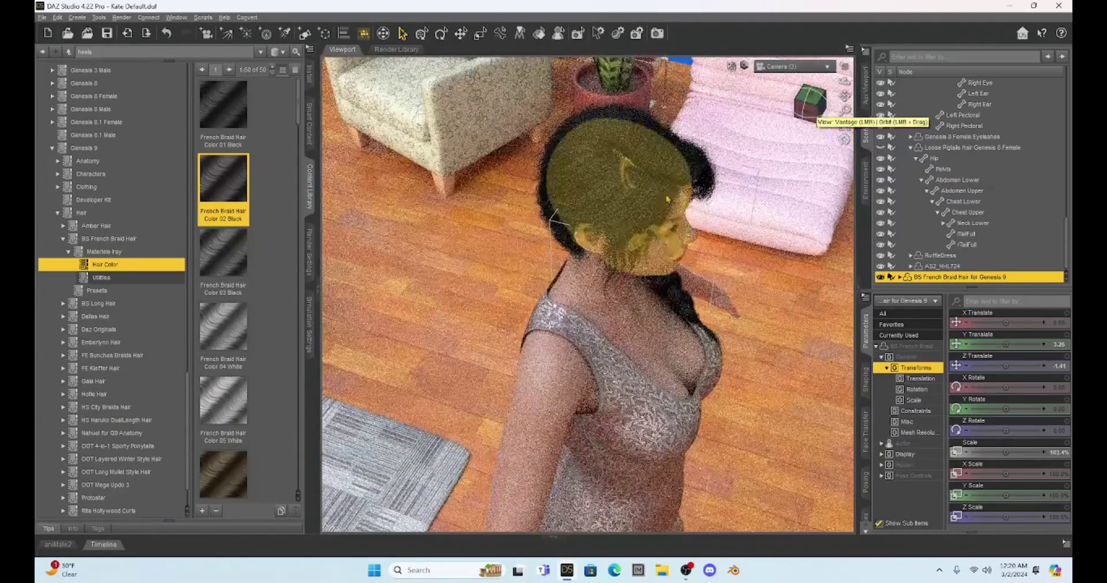
left_click(811, 108)
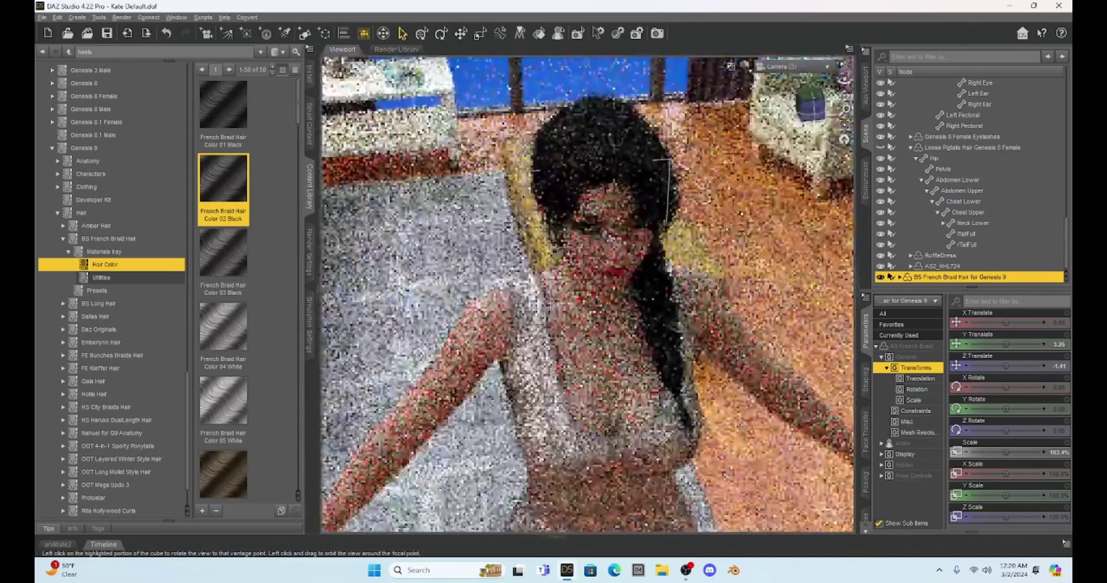
left_click(812, 101)
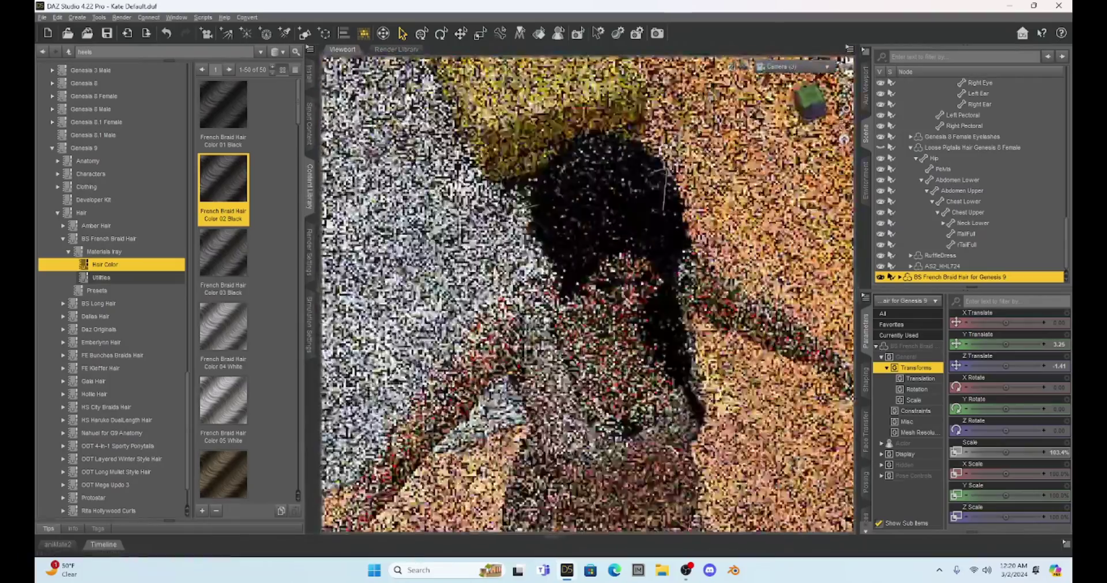
left_click(810, 101)
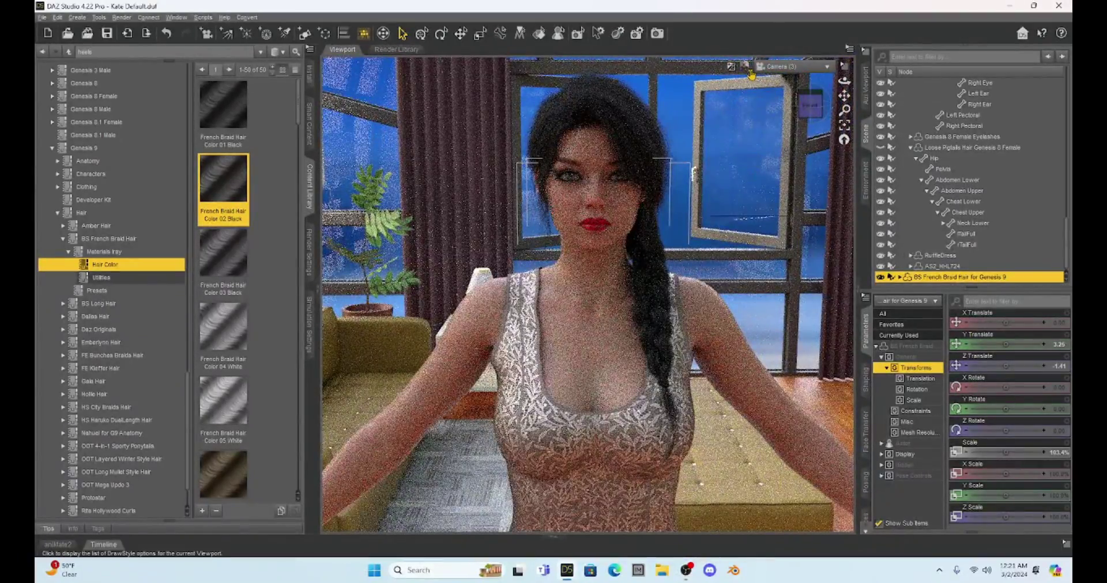
- Return the viewport to a non-rendered textured preview and parent the French braid hair to the figure's Head bone
left_click(749, 71)
left_click(737, 174)
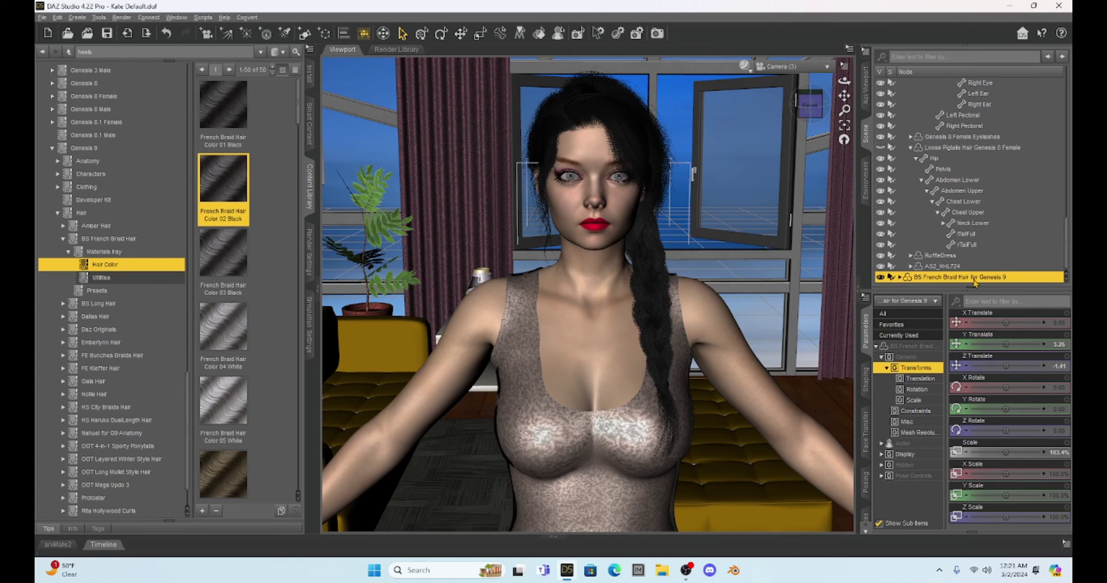
left_click_drag(974, 282, 999, 141)
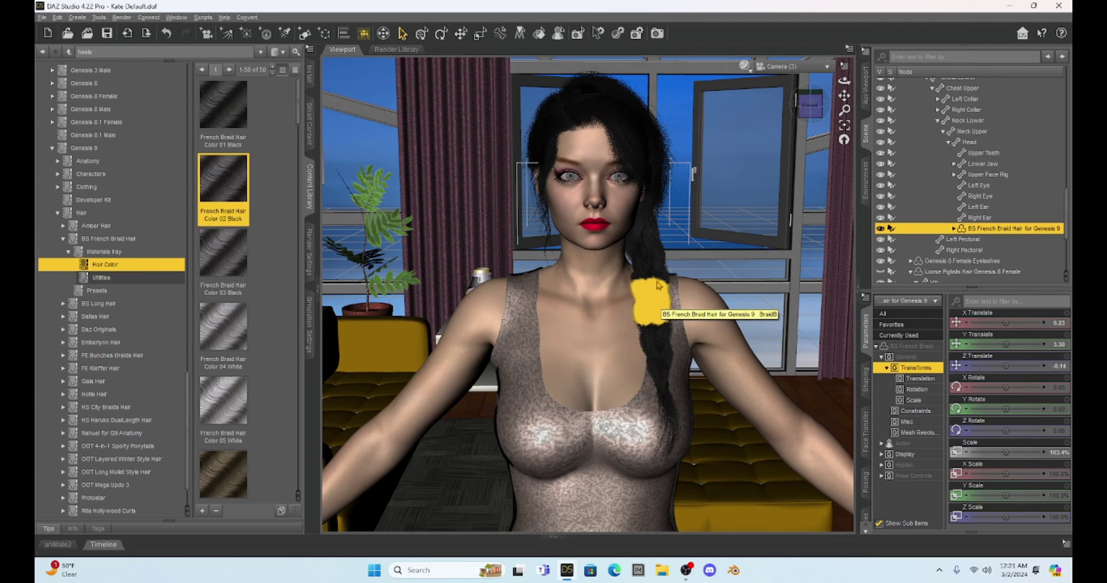
- Pose the BraidA bone of the braid with Bend -4.26 and Side-Side 5.04
left_click(653, 249)
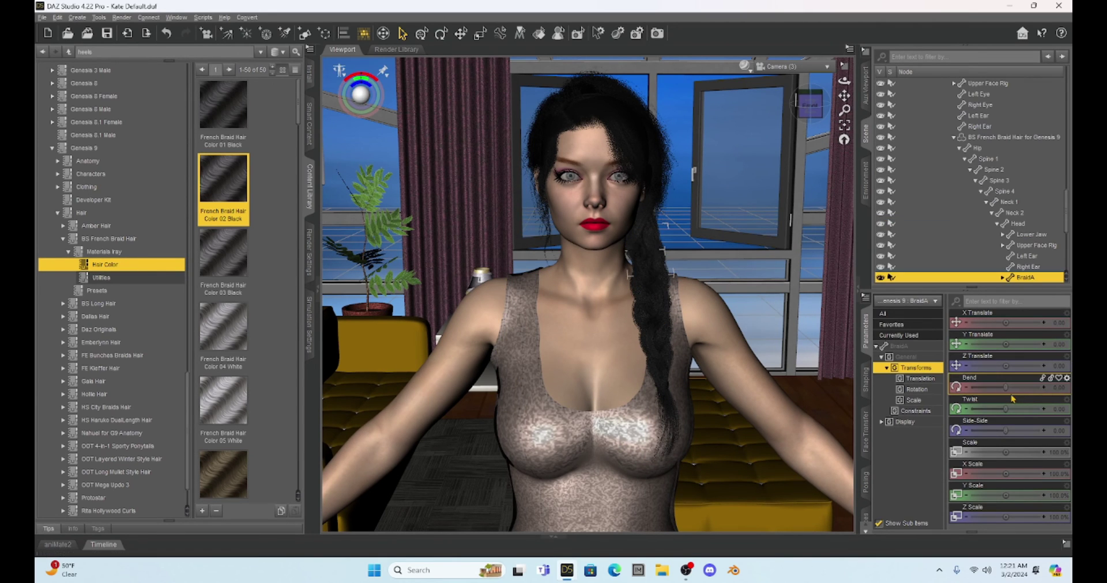
left_click_drag(1006, 387, 1003, 388)
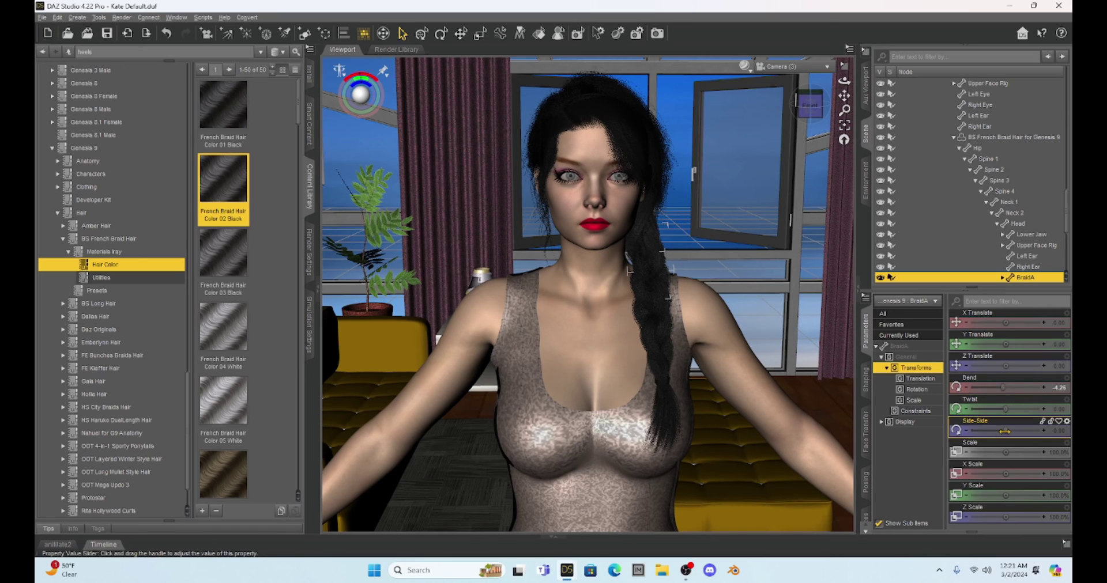
left_click_drag(1006, 435, 1009, 436)
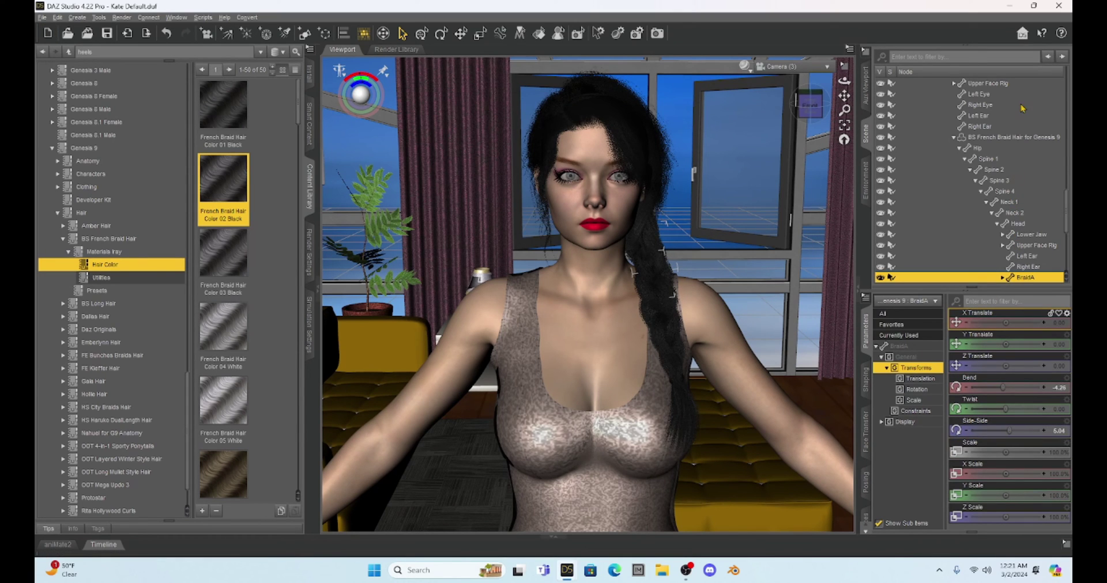
- Set the braid hair's Adjust Forehead Depth to -96.0% and its BLOW Dial02, Wind Back1 and Wind Back2 morphs to 99.2%
left_click(1022, 139)
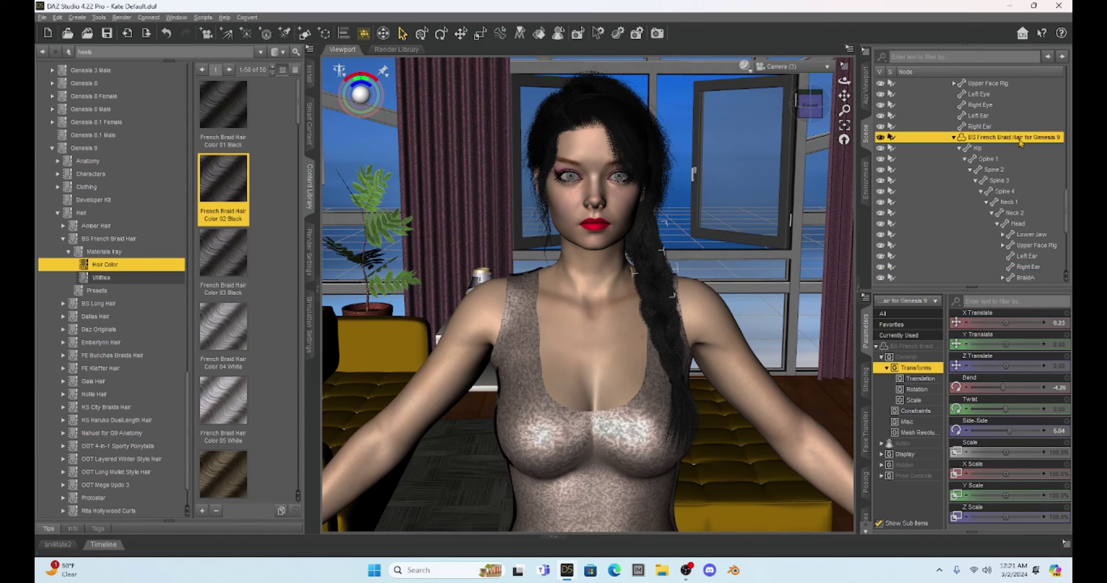
left_click(907, 478)
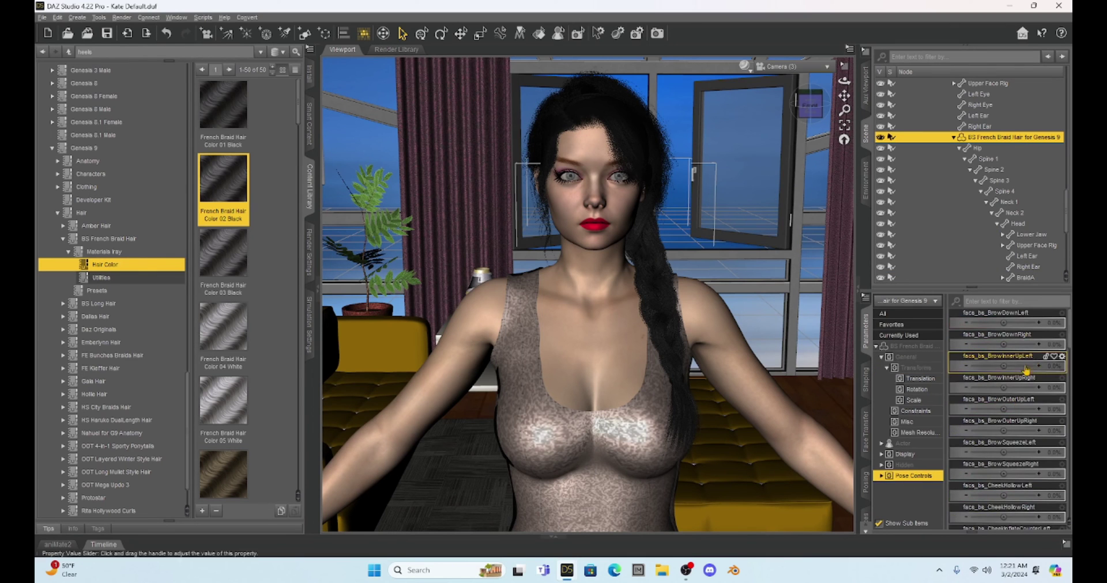
scroll(997, 399, "down", 3)
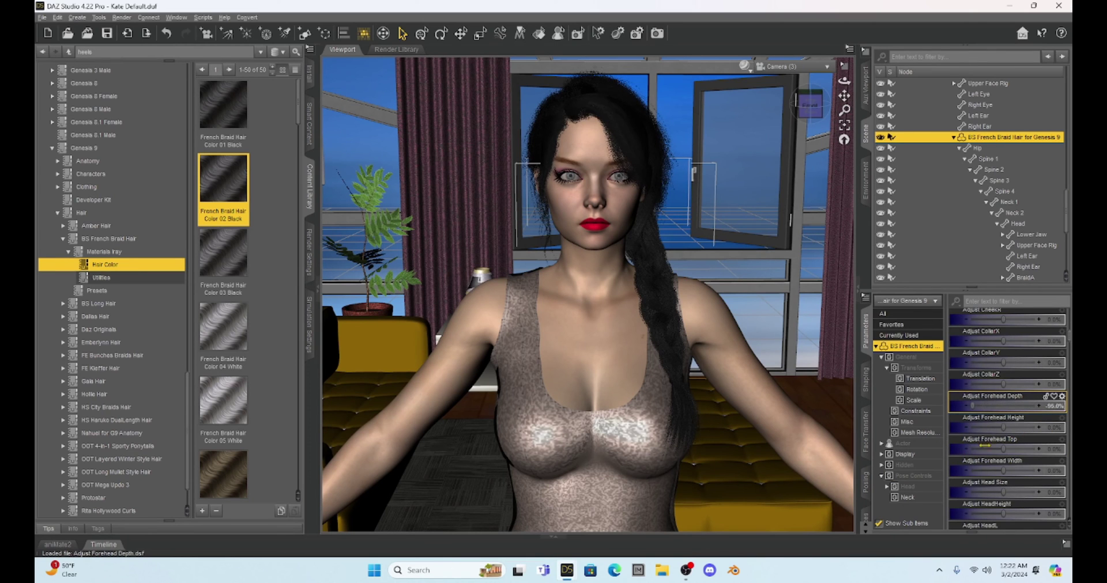
scroll(1010, 404, "up", 2)
scroll(982, 451, "down", 10)
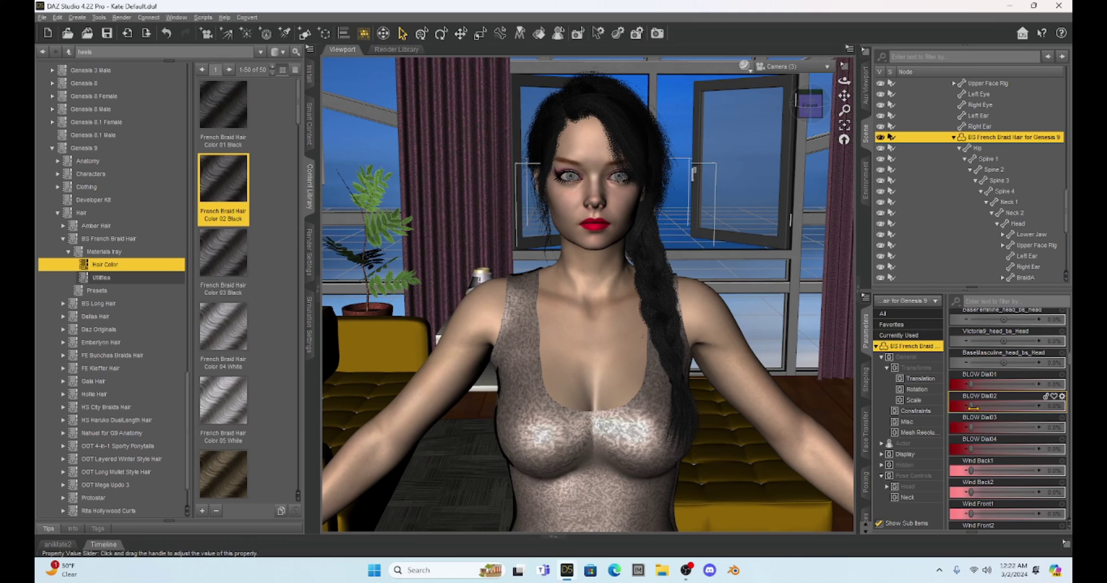
left_click_drag(971, 407, 1038, 428)
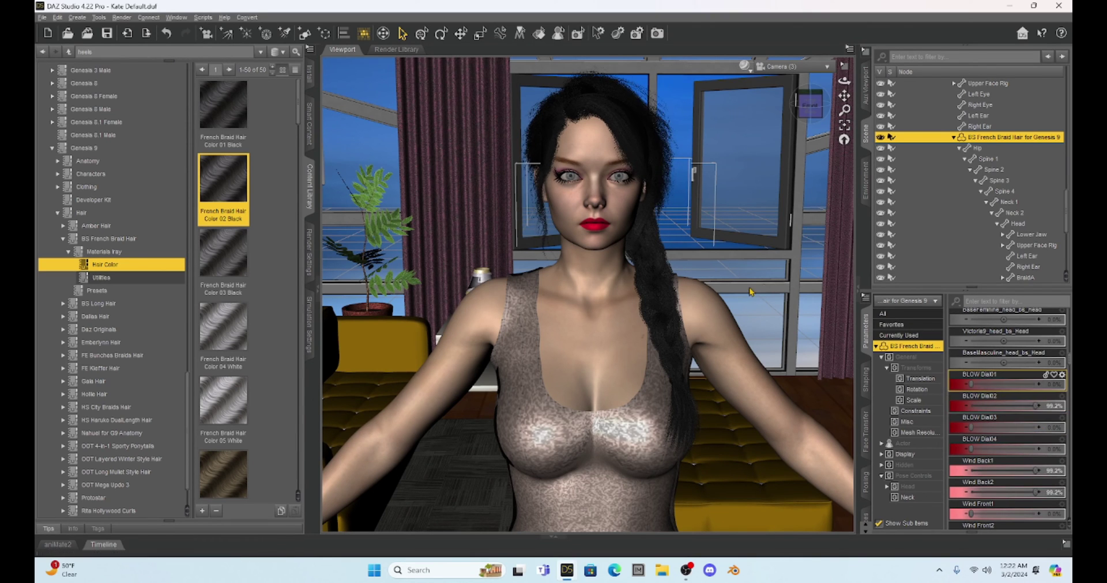
- Reframe the view on the figure from head to hips and review how the braid falls from the front
left_click_drag(844, 96, 853, 91)
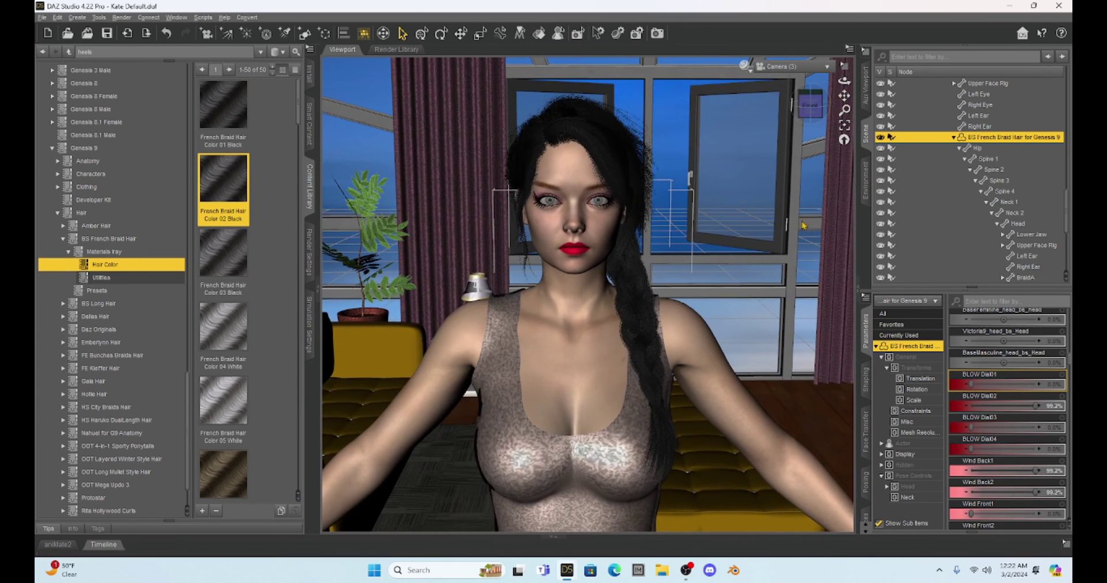
scroll(573, 377, "down", 3)
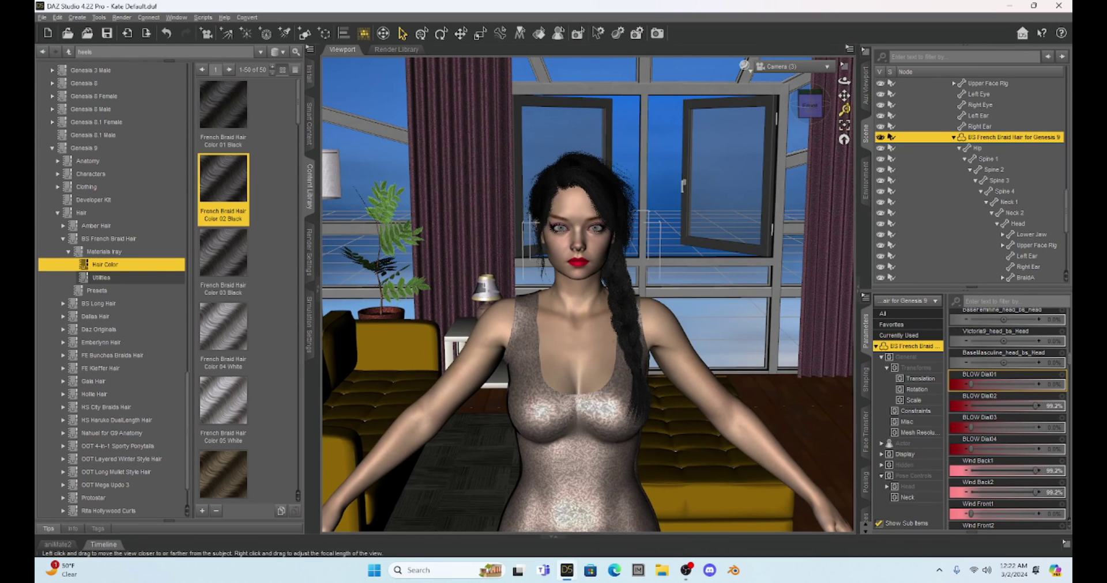
left_click_drag(844, 96, 844, 104)
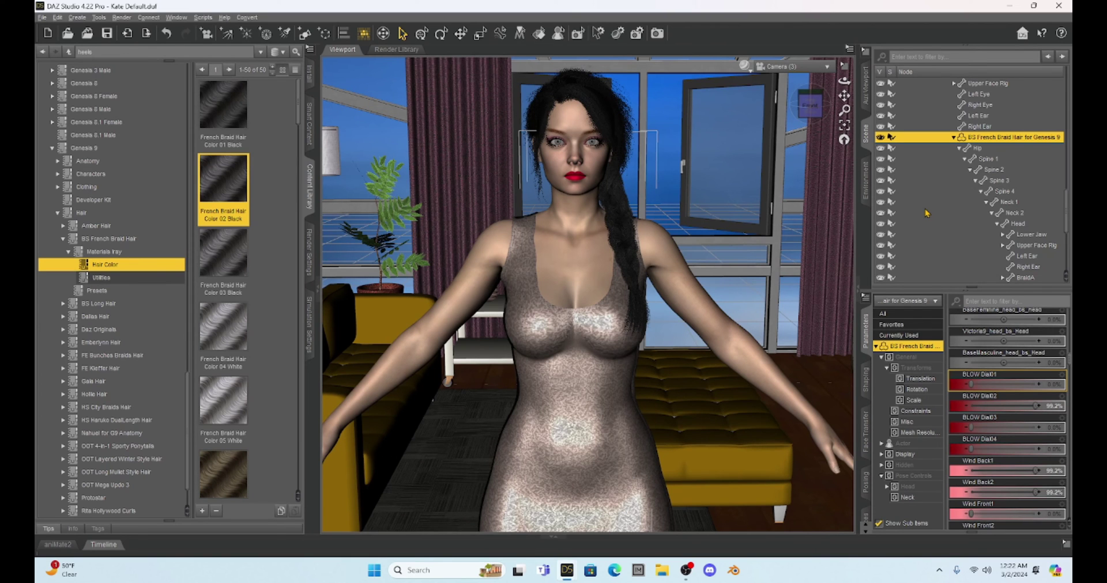
left_click_drag(844, 96, 843, 98)
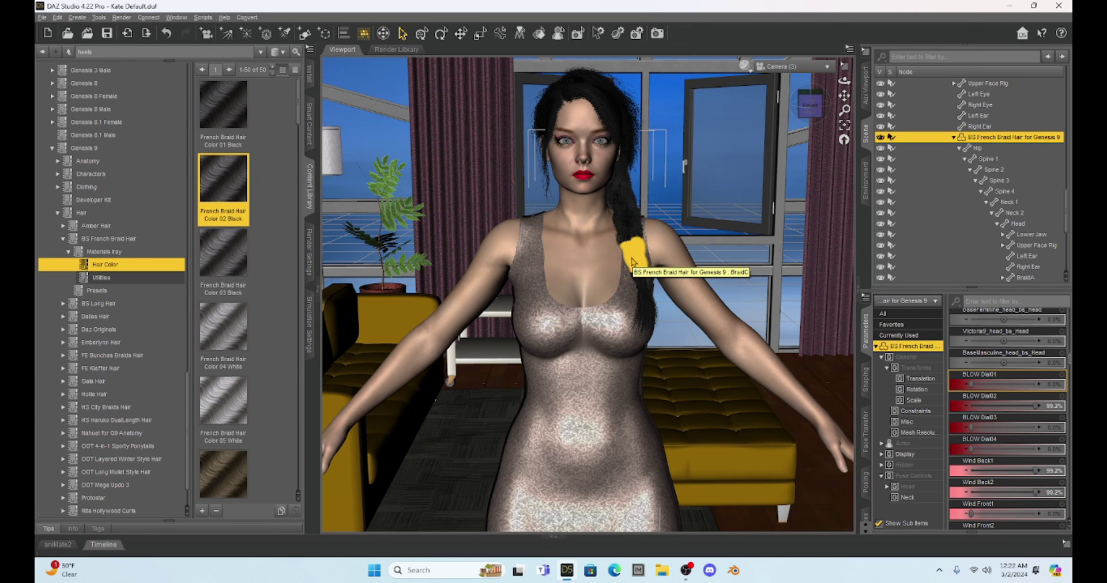
mouse_move(225, 378)
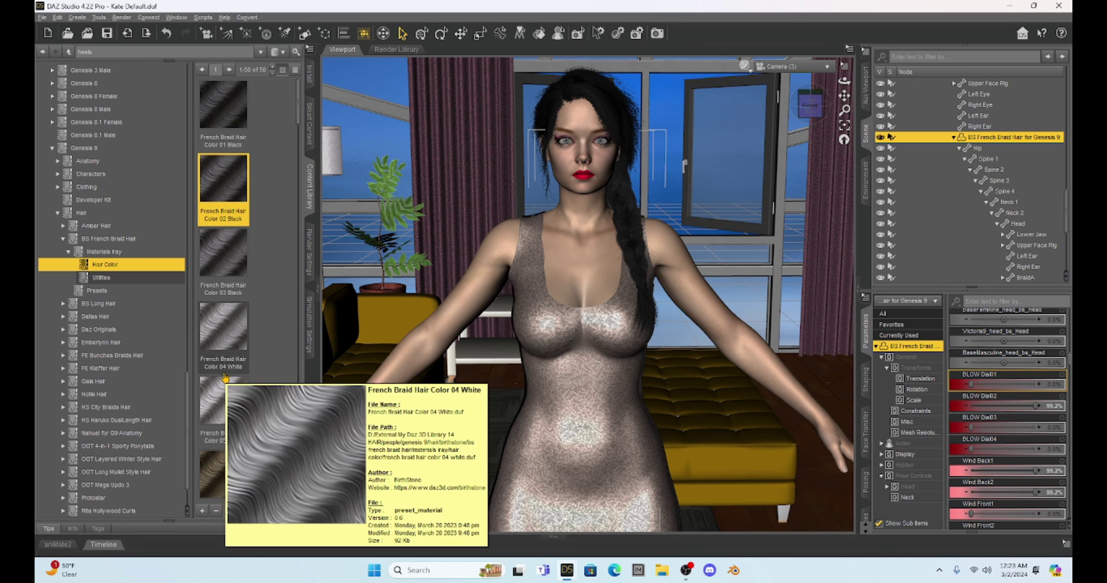